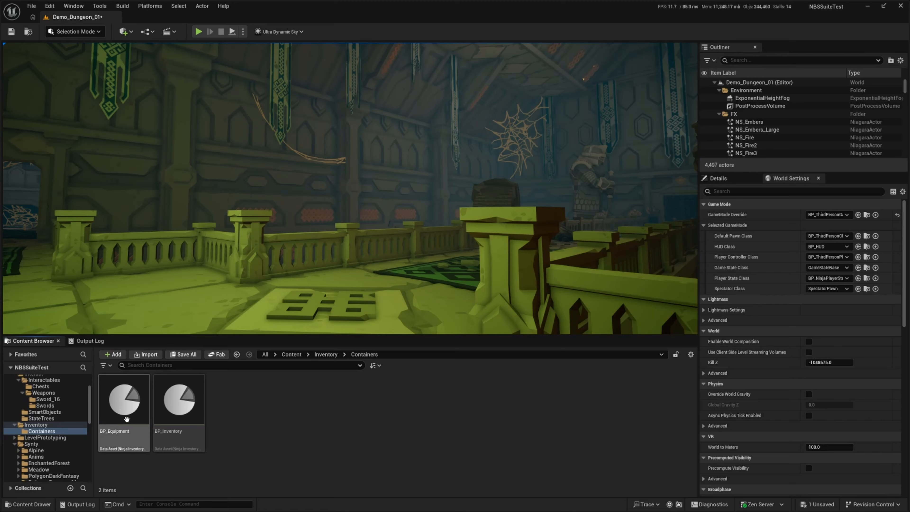
# - Bring up the Ninja Inventory asset types available for creation in the Containers folder
pyautogui.rightClick(249, 407)
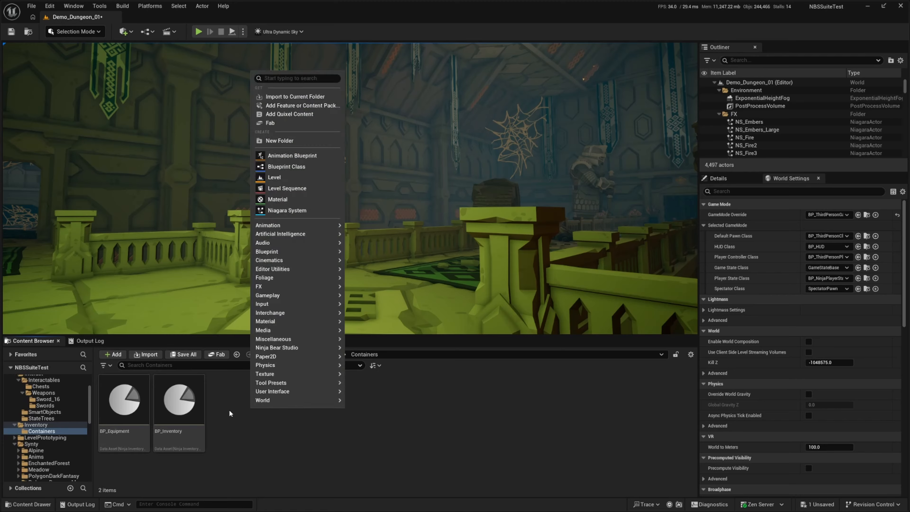
pyautogui.moveTo(283, 347)
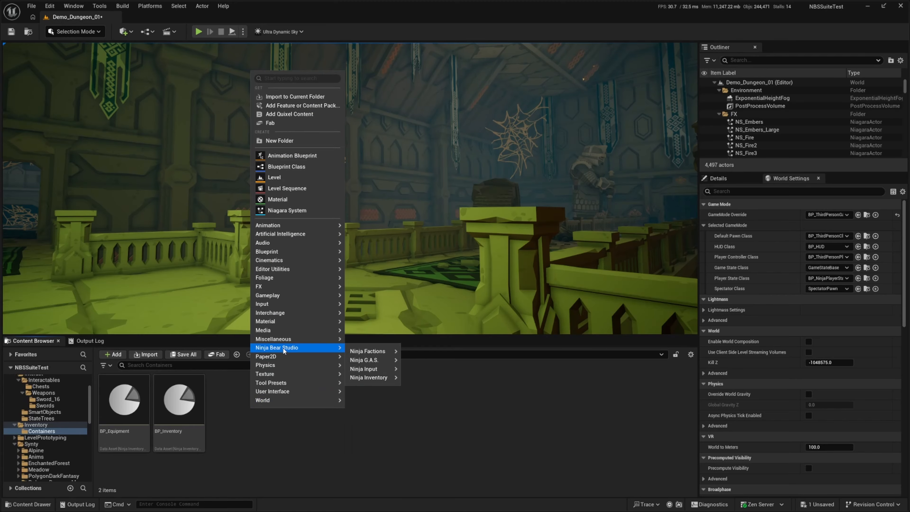
pyautogui.moveTo(373, 379)
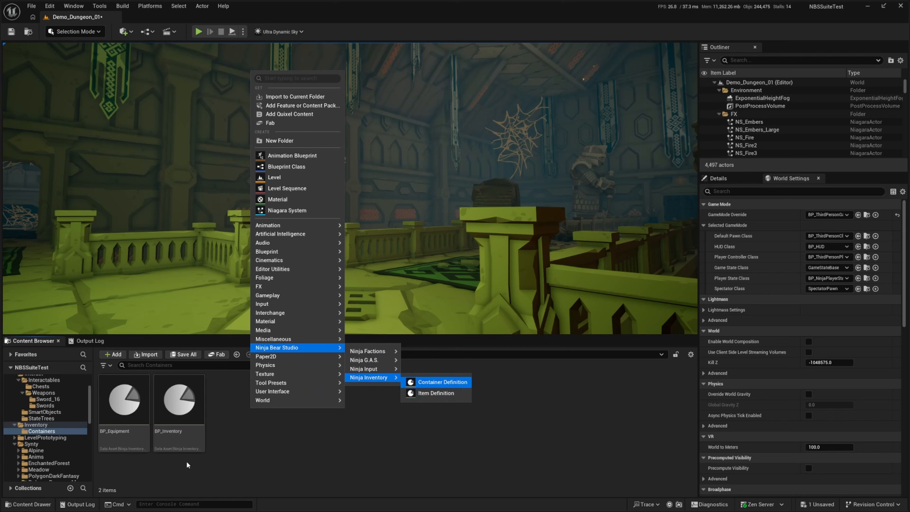
# - Open the BP_Inventory container asset full-size and review its display name, gameplay tags and layout settings
pyautogui.click(176, 423)
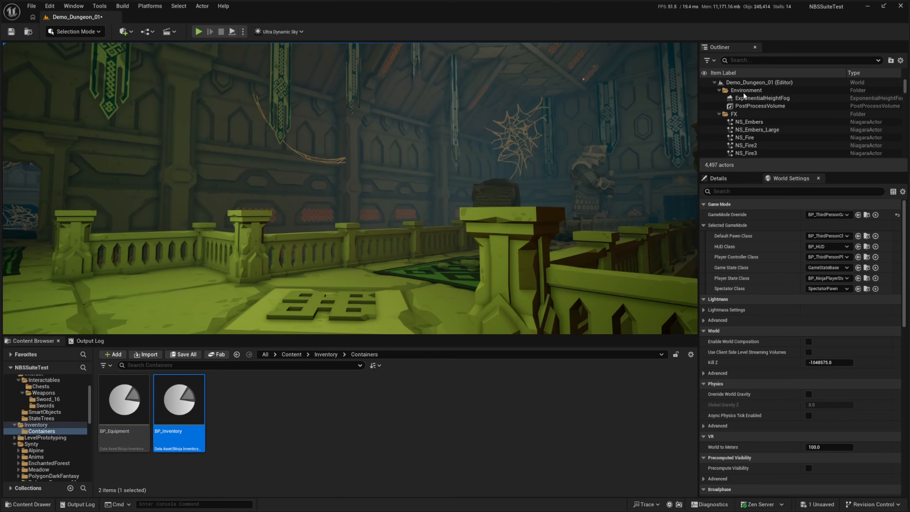
pyautogui.moveTo(744, 94); pyautogui.dragTo(398, 19)
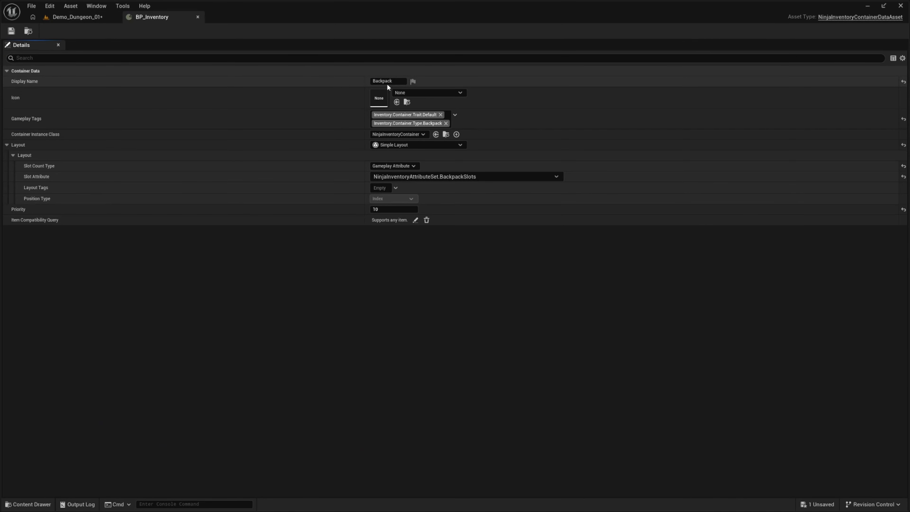
pyautogui.click(376, 81)
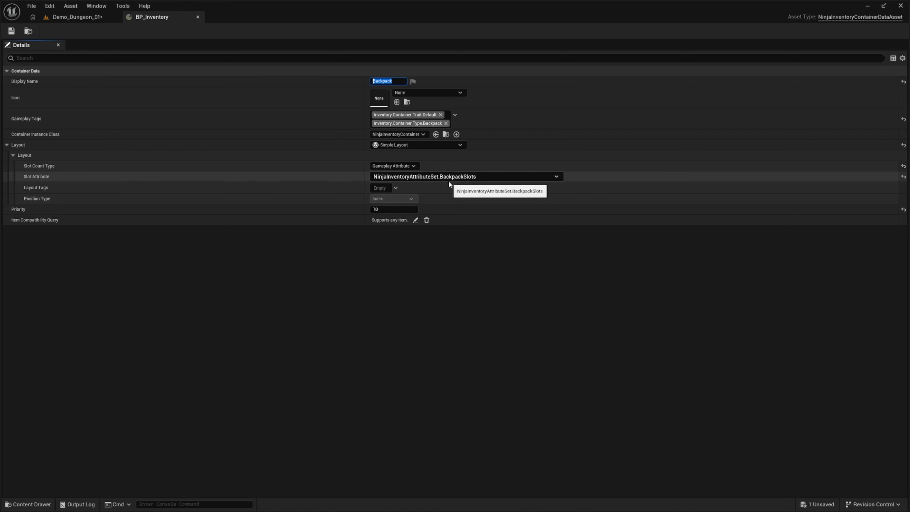
# - Open the BP_Equipment container asset from the Containers folder and examine the layout types it can use
pyautogui.click(83, 17)
pyautogui.doubleClick(124, 399)
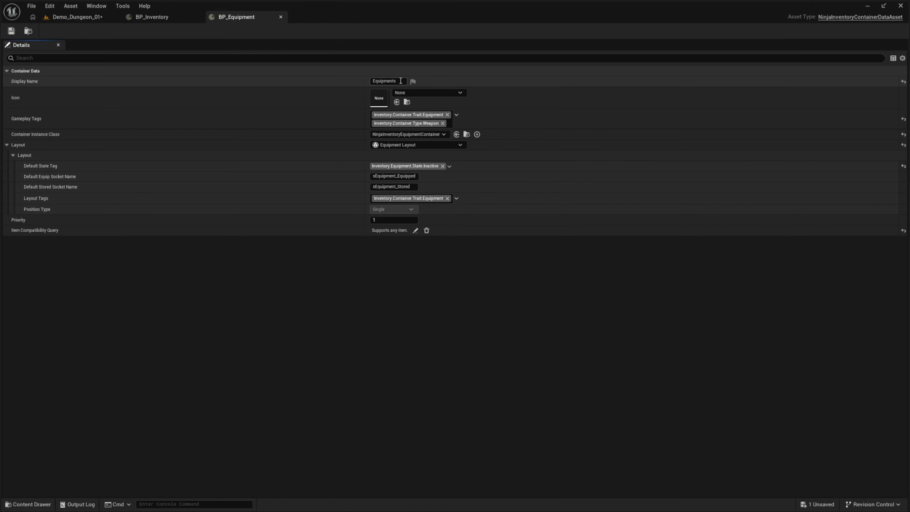
pyautogui.click(390, 144)
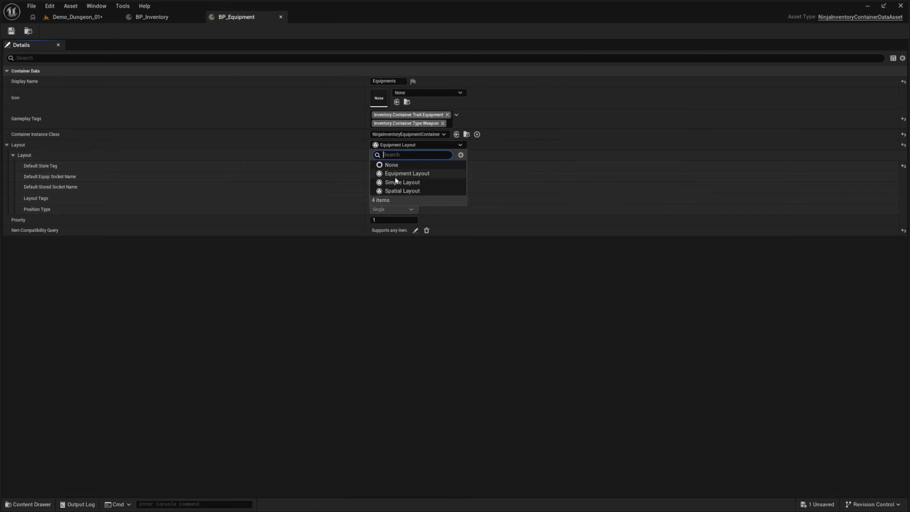
pyautogui.click(394, 146)
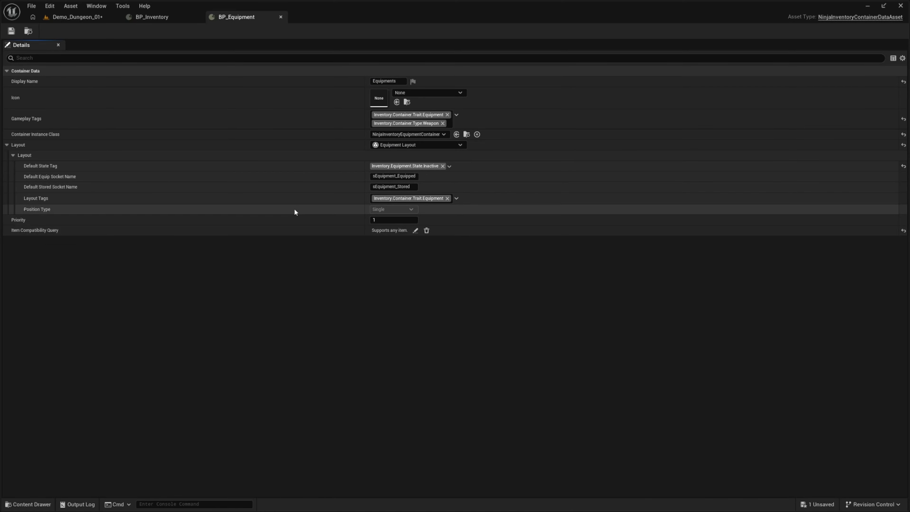
# - Check the tags in the item compatibility queries of BP_Equipment and BP_Inventory
pyautogui.click(414, 231)
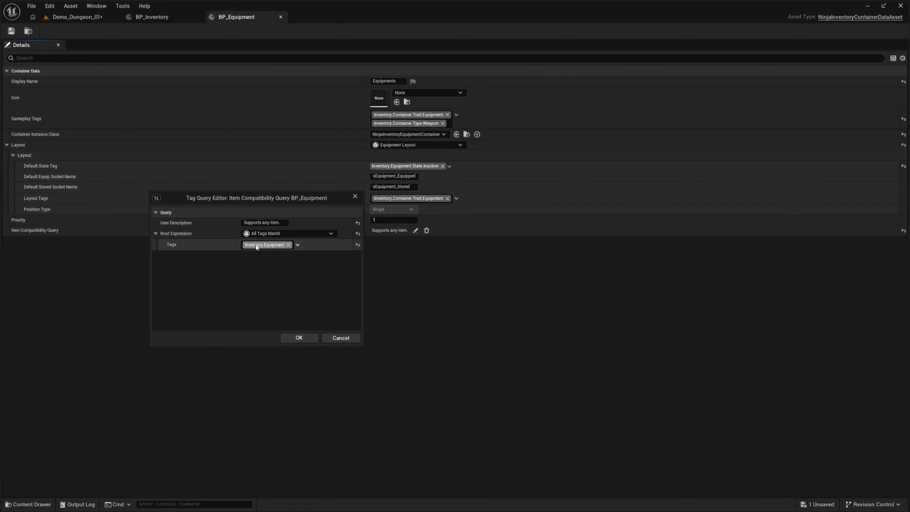
pyautogui.click(300, 337)
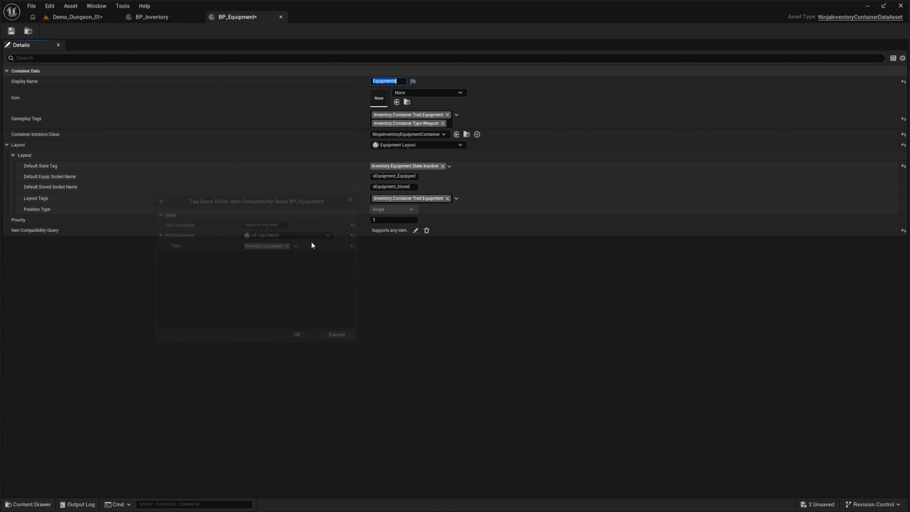
pyautogui.click(156, 17)
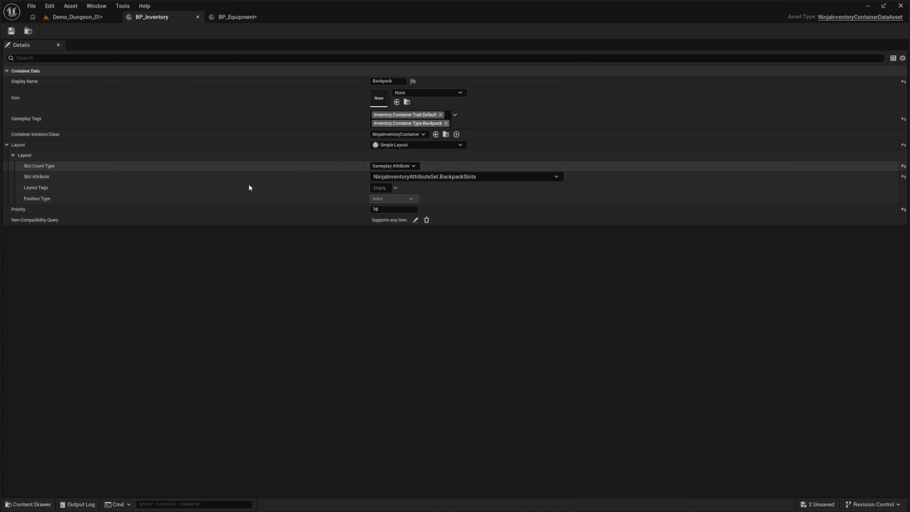
pyautogui.click(416, 220)
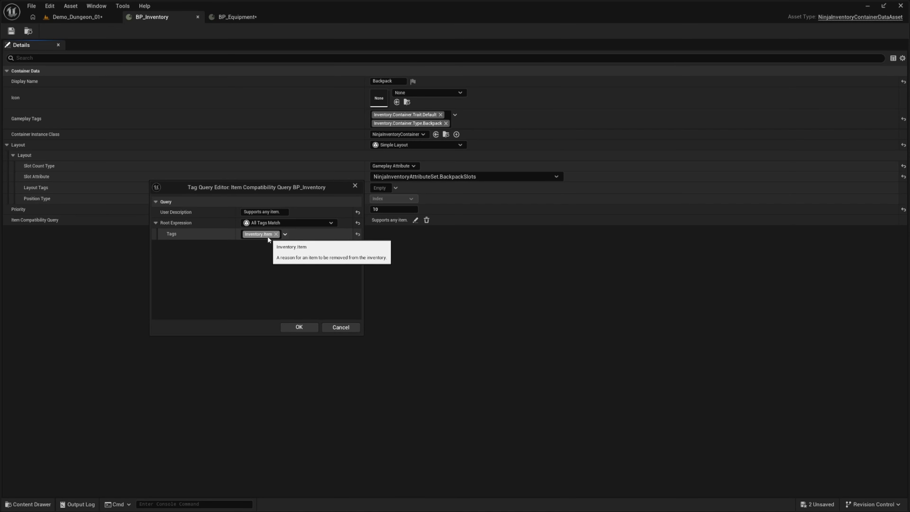
pyautogui.click(341, 328)
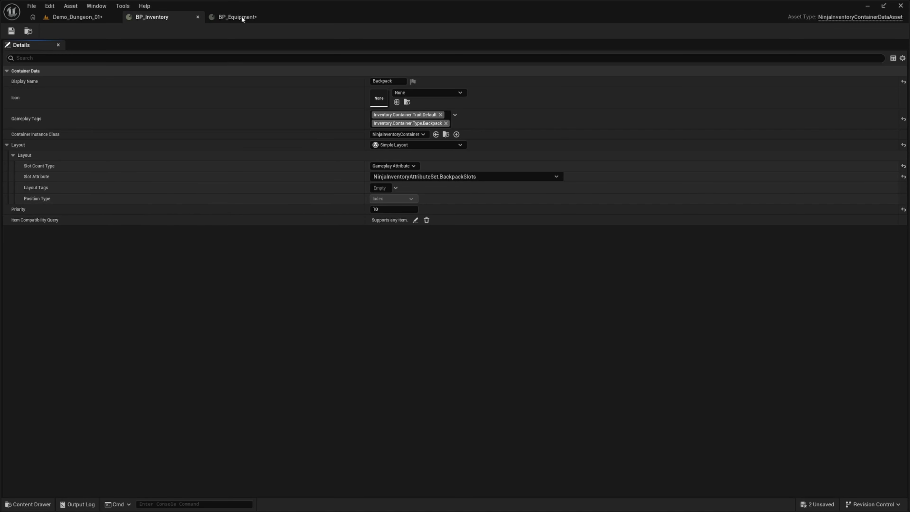
# - Save the BP_Equipment asset and the Demo_Dungeon_01 level
pyautogui.click(239, 17)
pyautogui.hotkey('ctrl', 's')
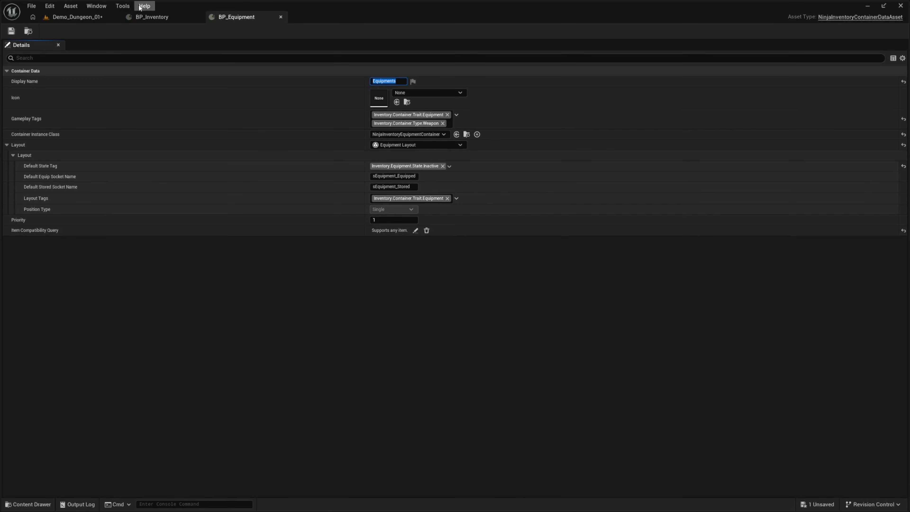
pyautogui.click(96, 17)
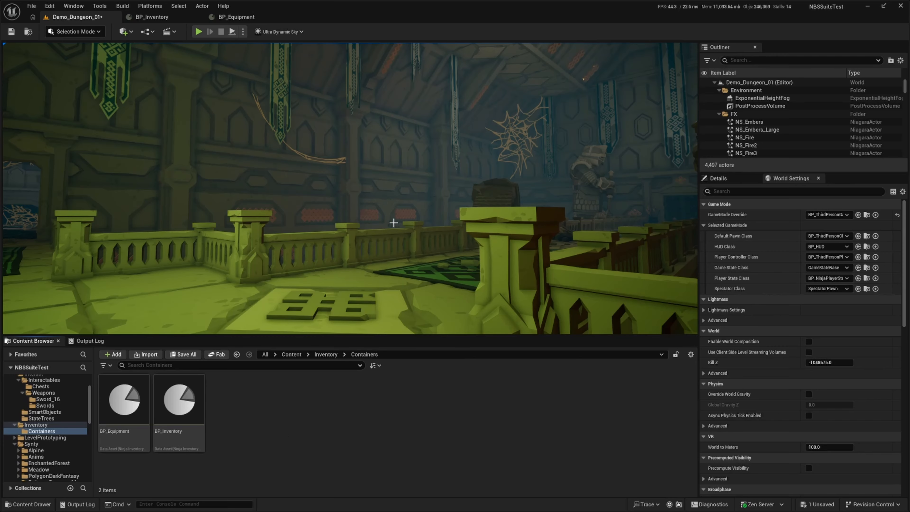
pyautogui.hotkey('ctrl', 's')
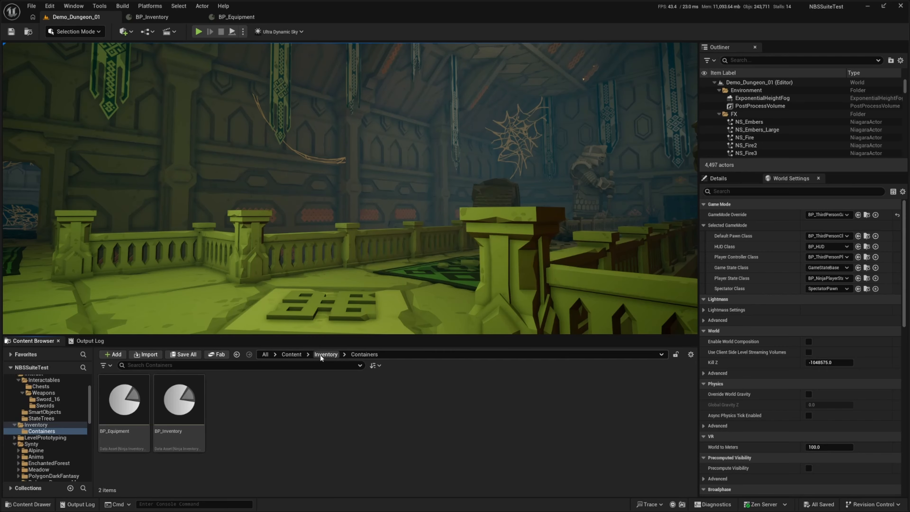
# - Open the ID_SM_Wep_Sword_16 item definition from the Interact/Interactables/Weapons/Sword_16 folder
pyautogui.click(324, 354)
pyautogui.click(291, 353)
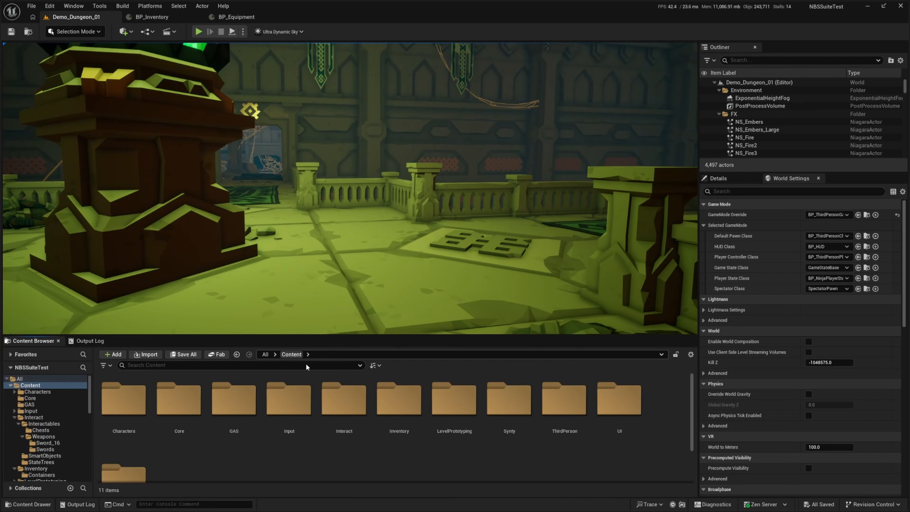
pyautogui.doubleClick(343, 399)
pyautogui.click(133, 394)
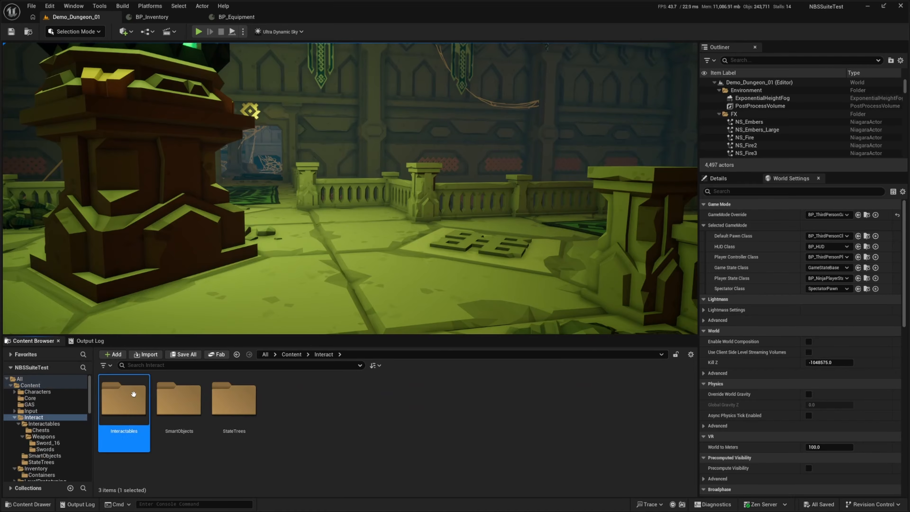
pyautogui.doubleClick(133, 393)
pyautogui.doubleClick(178, 399)
pyautogui.doubleClick(124, 400)
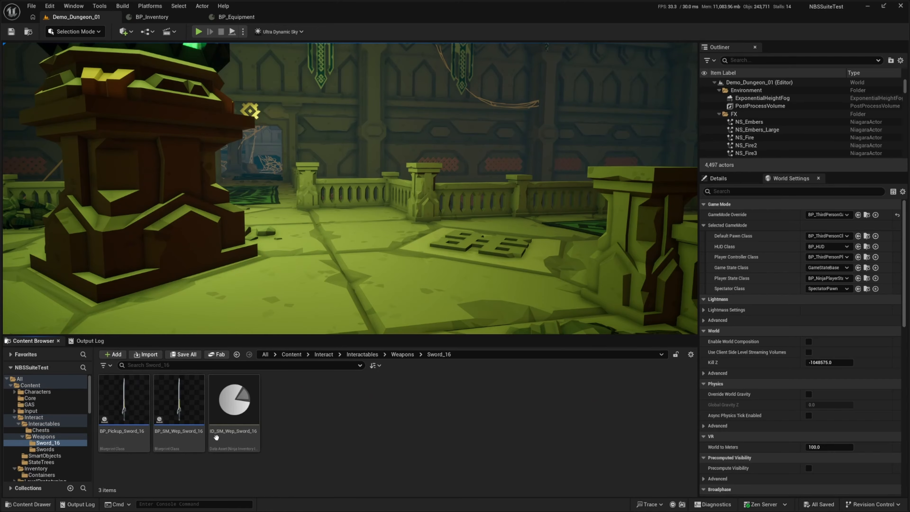
pyautogui.doubleClick(234, 402)
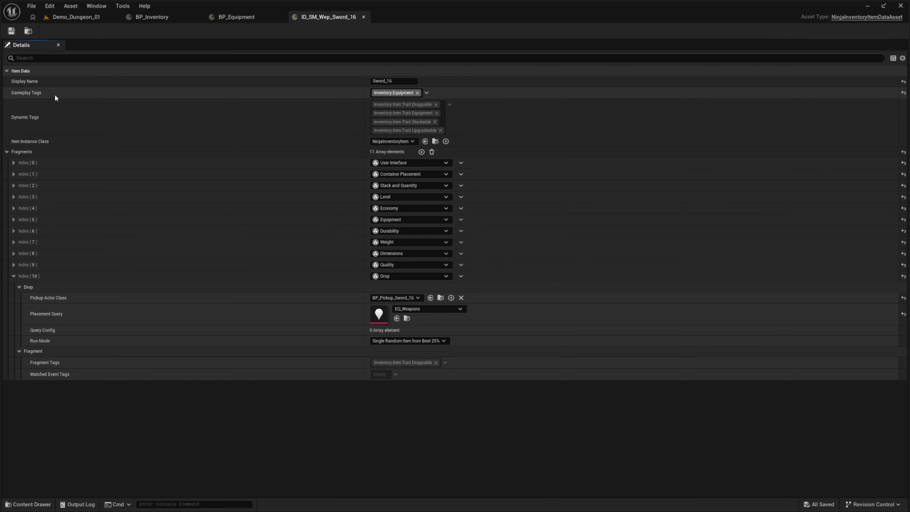
# - Review the sword's gameplay tags and expand its Equipment fragment down to the first equipment state
pyautogui.moveTo(391, 94)
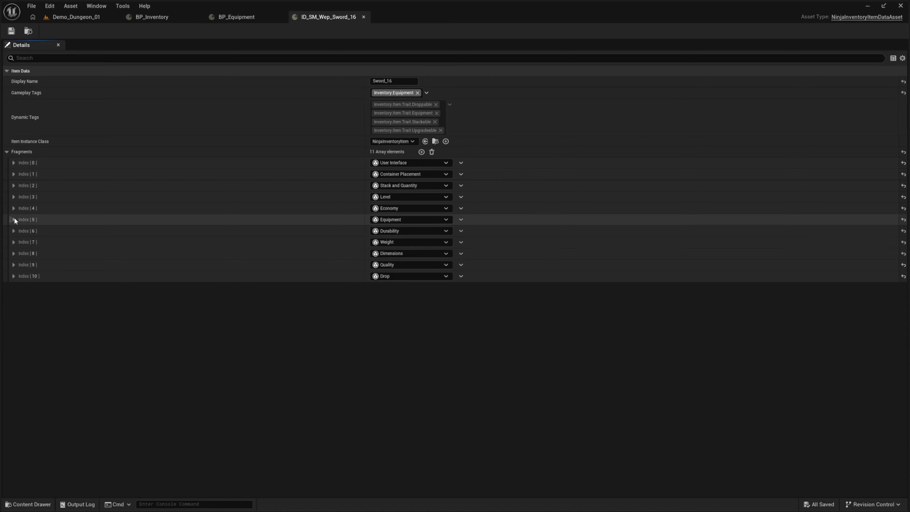
pyautogui.click(13, 219)
pyautogui.click(20, 239)
pyautogui.click(18, 230)
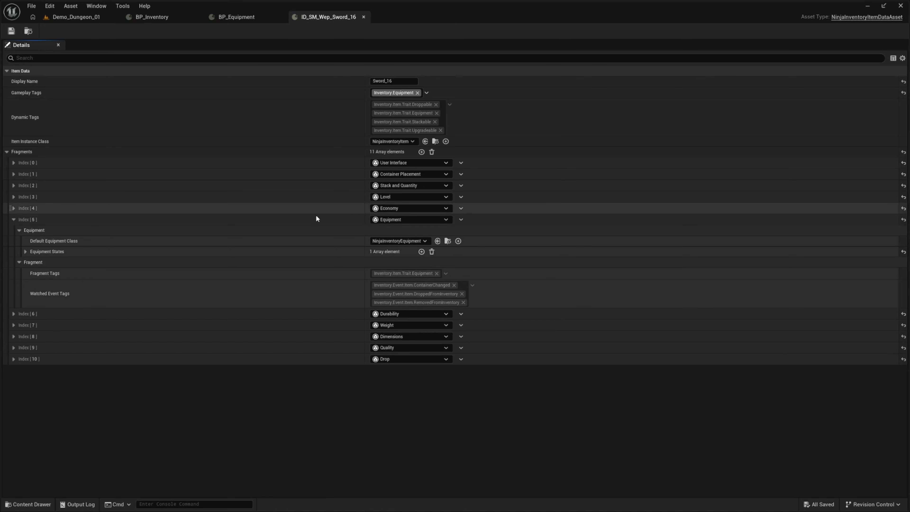
pyautogui.click(25, 252)
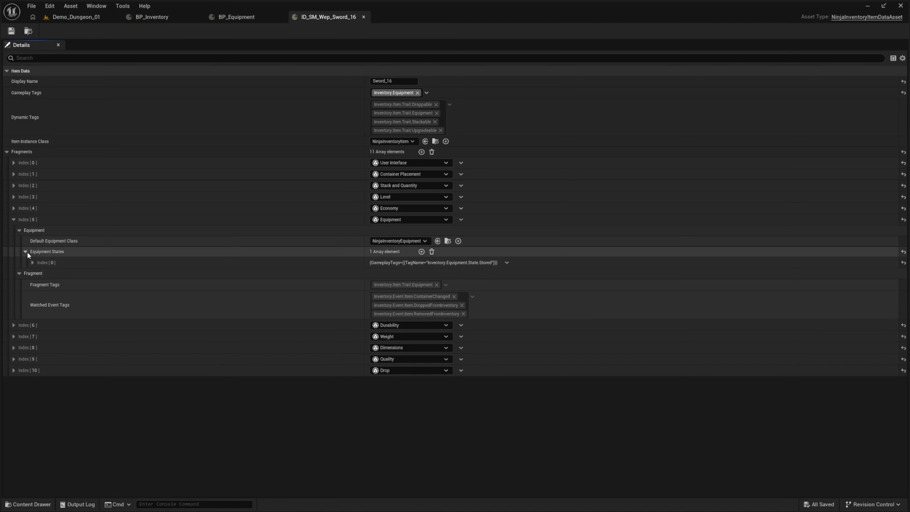
pyautogui.click(33, 263)
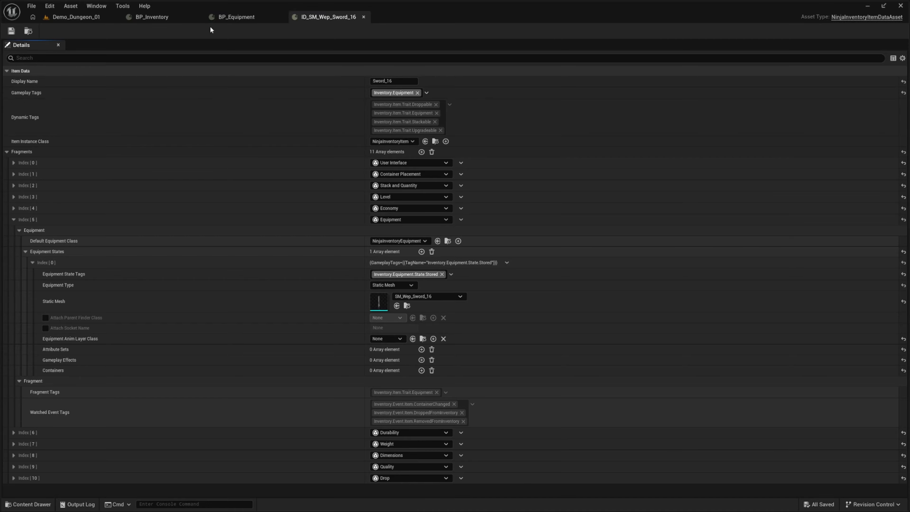
# - Locate the sword item in its folder, open the BP_Pickup_Sword_16 blueprint and view its 3D preview
pyautogui.hotkey('ctrl', 'b')
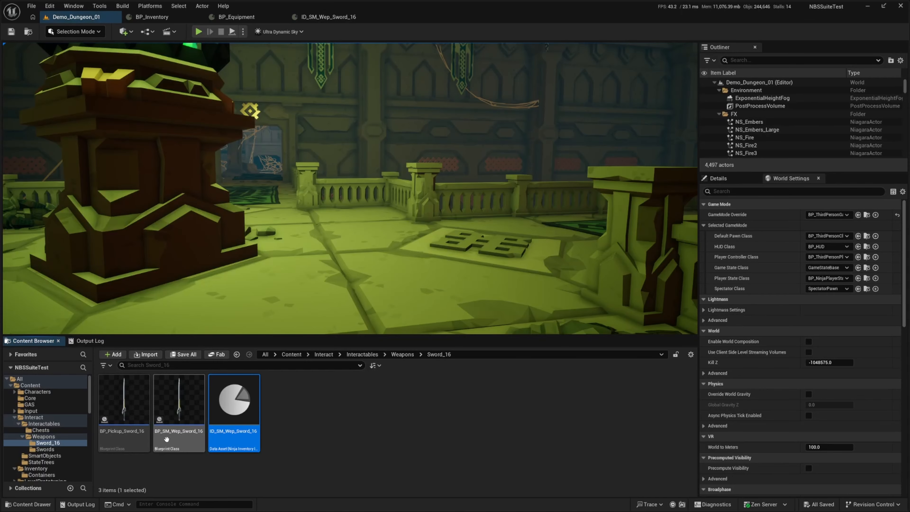
pyautogui.click(128, 409)
pyautogui.press('Return')
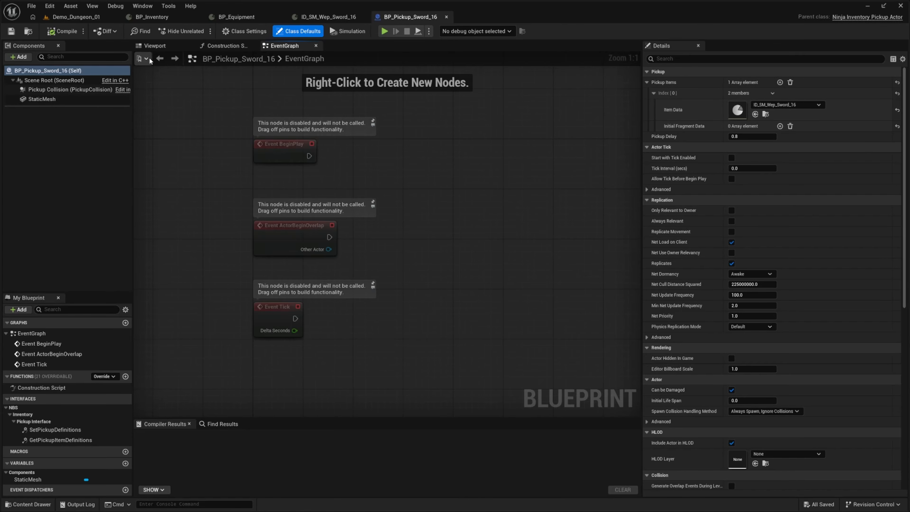
pyautogui.click(154, 45)
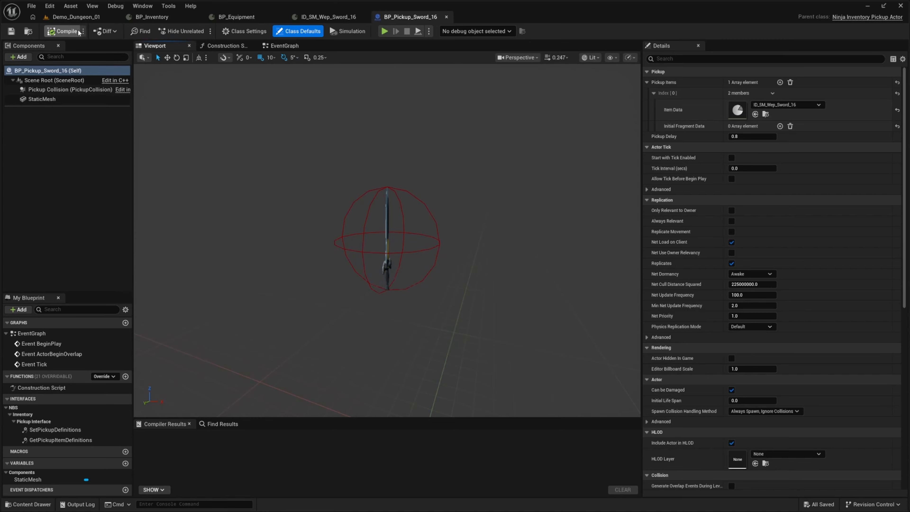
# - Return to the level, open the WBP_Inventory widget and inspect its WBP_Drop area and root
pyautogui.click(82, 19)
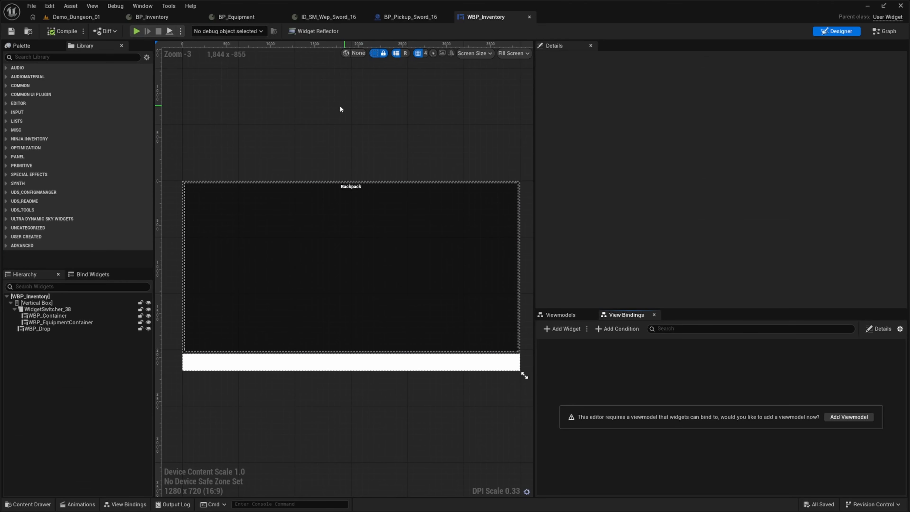
pyautogui.click(269, 368)
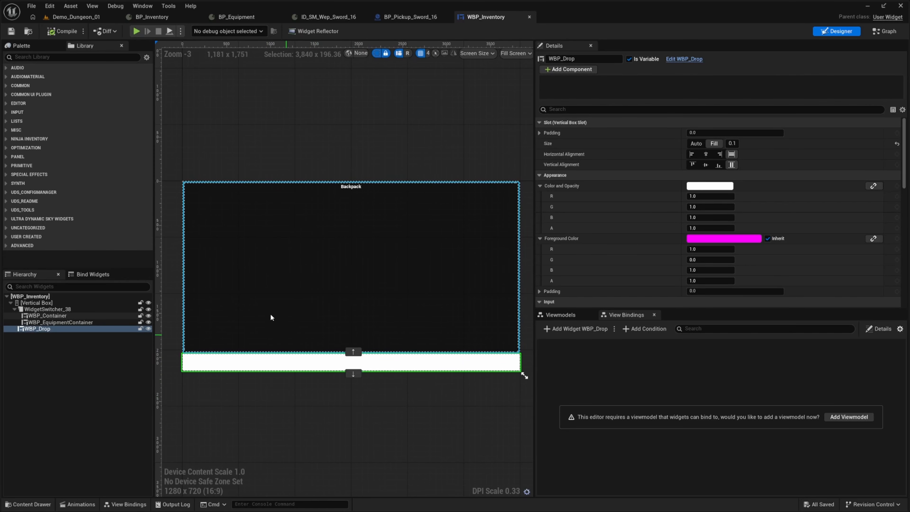
pyautogui.click(30, 296)
# - Try adding a Horizontal Box to WBP_Inventory, remove all existing widgets from its hierarchy and save the widget
pyautogui.click(70, 58)
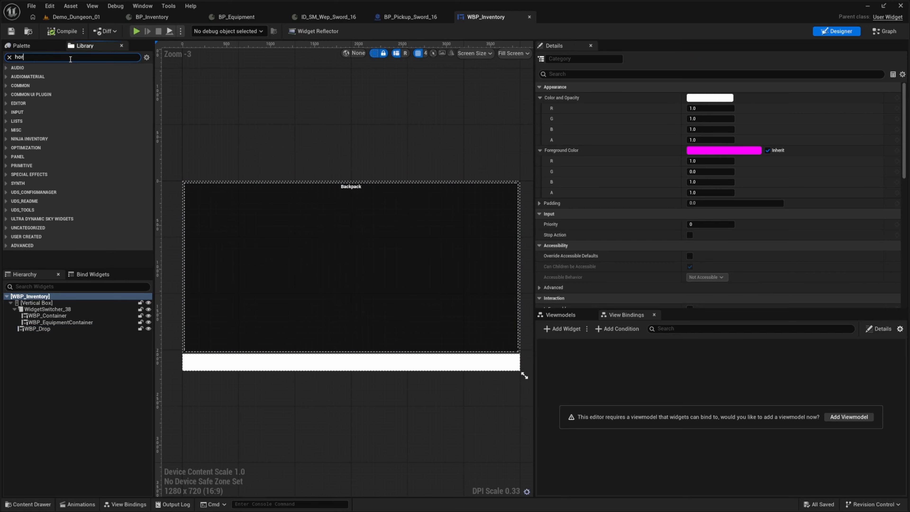
pyautogui.write('horizo')
pyautogui.moveTo(33, 102); pyautogui.dragTo(37, 307)
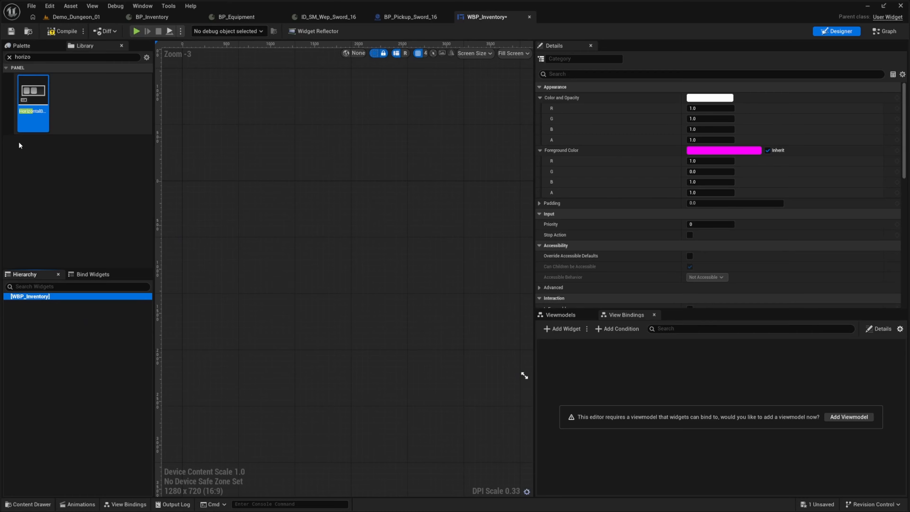
pyautogui.hotkey('ctrl', 's')
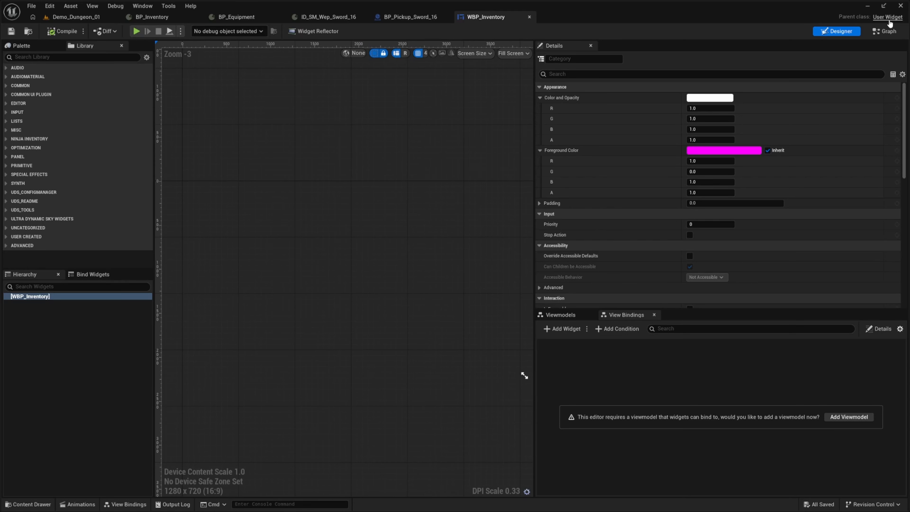
# - Add a Vertical Box as the root widget of the emptied WBP_Inventory hierarchy
pyautogui.click(60, 58)
pyautogui.write('vert')
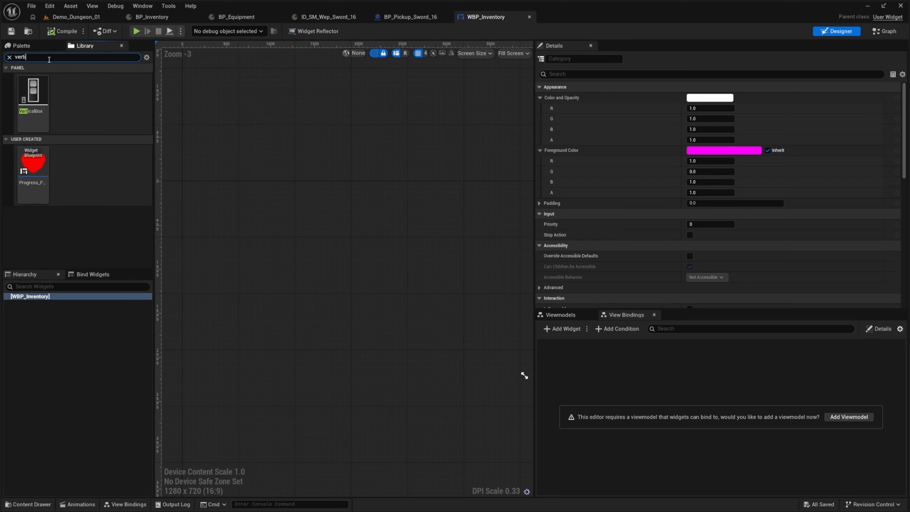
pyautogui.write('i')
pyautogui.moveTo(33, 91); pyautogui.dragTo(42, 298)
pyautogui.click(40, 58)
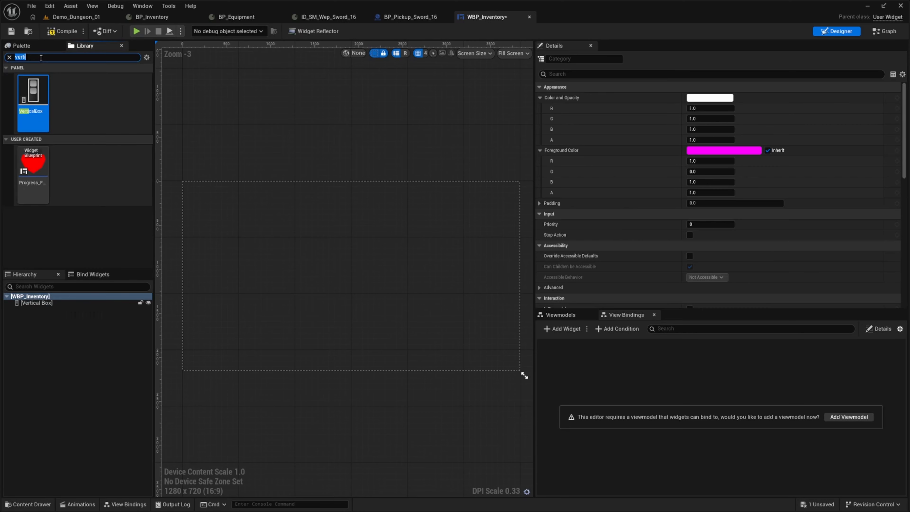
# - Add a Horizontal Box and a Widget Switcher below it inside the Vertical Box of WBP_Inventory
pyautogui.write('hor')
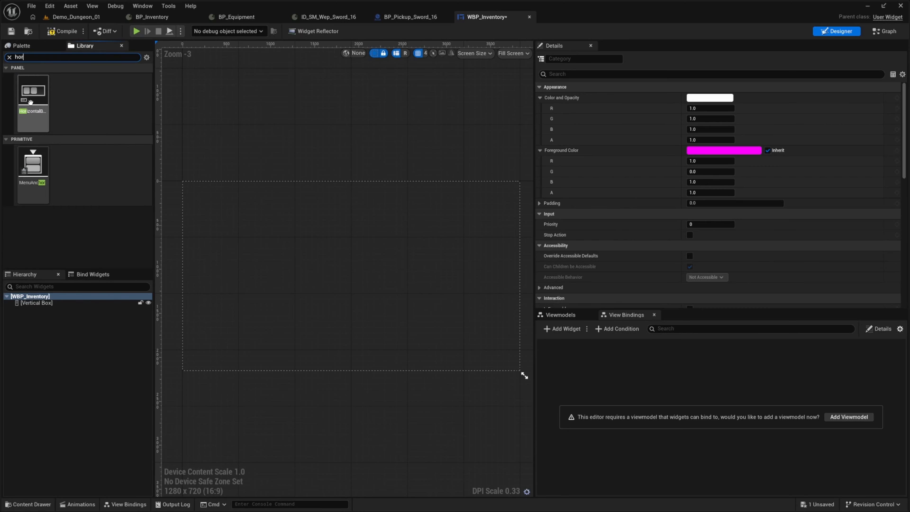
pyautogui.moveTo(33, 92); pyautogui.dragTo(43, 303)
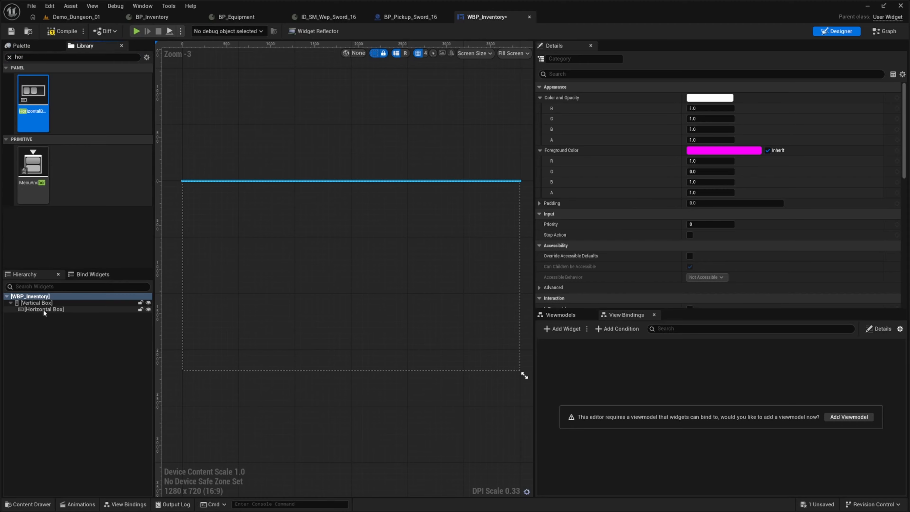
pyautogui.click(40, 58)
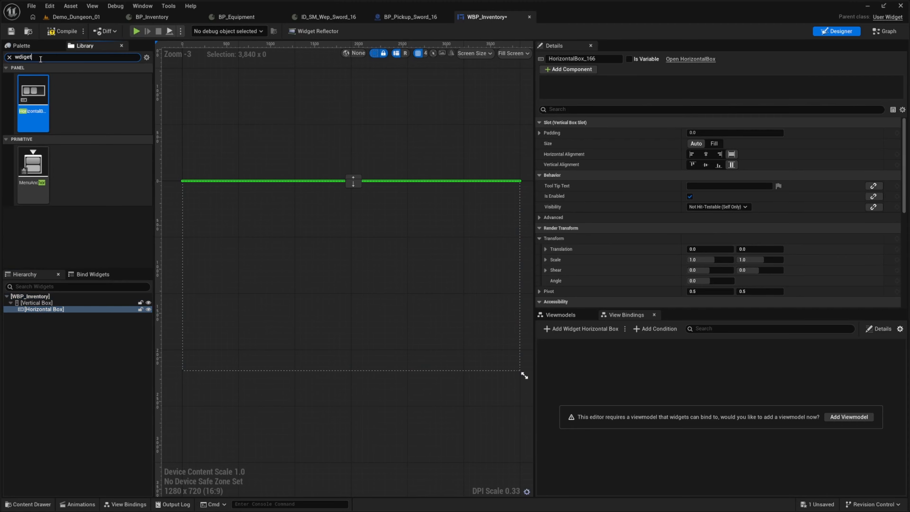
pyautogui.write('wdiget')
pyautogui.press('BackSpace')
pyautogui.write('sw')
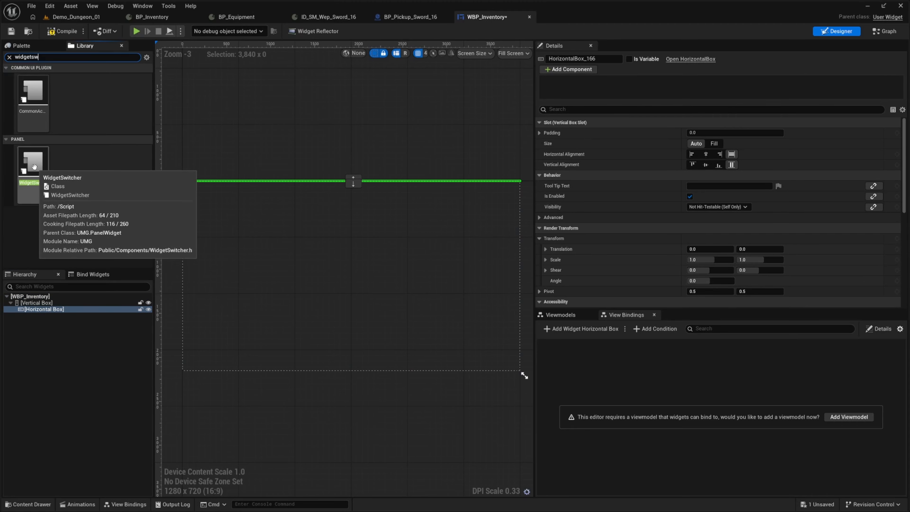
pyautogui.moveTo(33, 168); pyautogui.dragTo(31, 302)
# - Rename the new switcher widget to WidgetSwitcher, without its number suffix
pyautogui.click(43, 316)
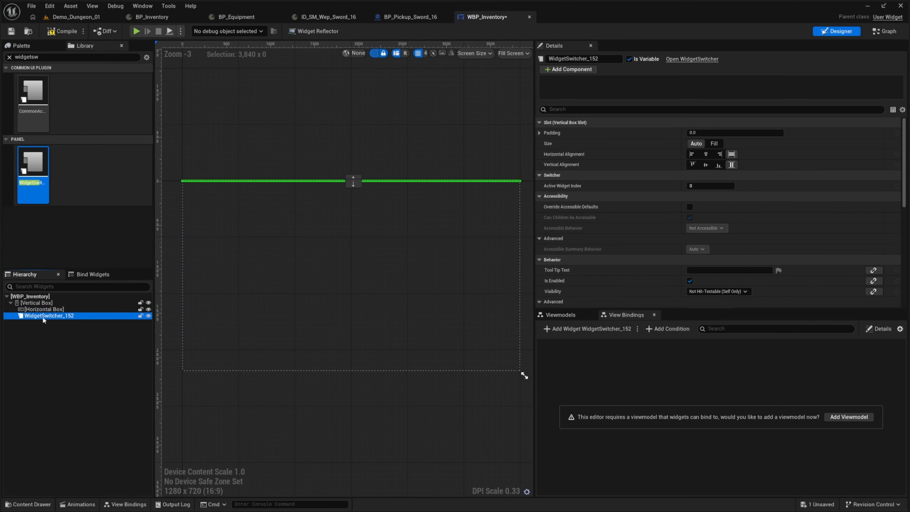
pyautogui.press('F2')
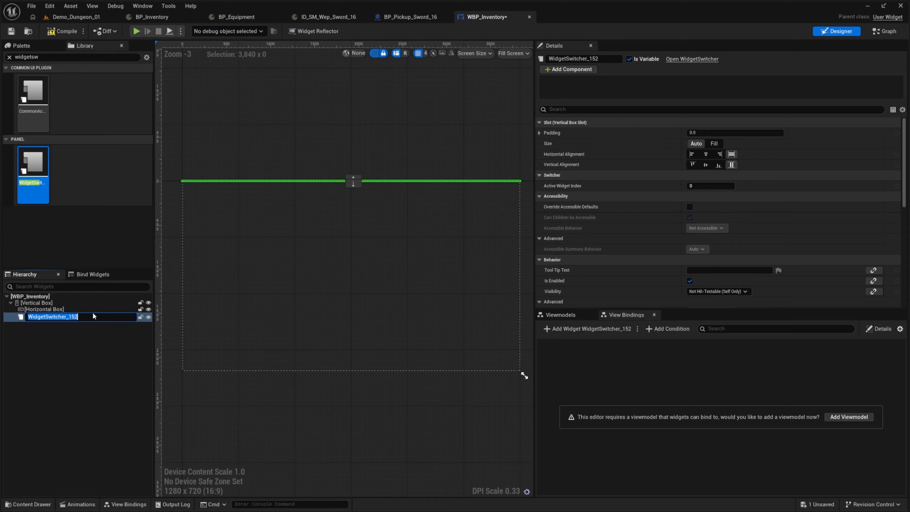
pyautogui.press('Right')
pyautogui.press('BackSpace')
pyautogui.press('BackSpace')
pyautogui.press('BackSpace')
pyautogui.press('BackSpace')
pyautogui.press('Return')
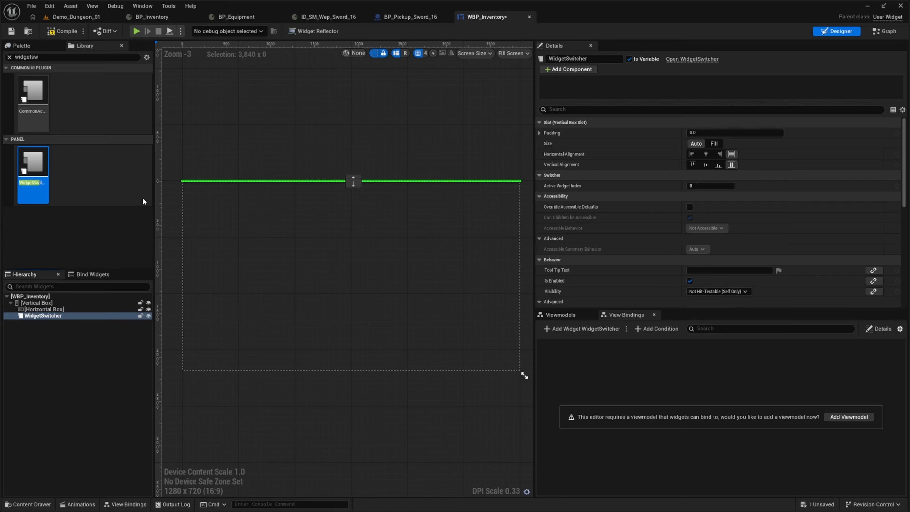
# - Add WBP_Container and WBP_EquipmentContainer as children of WidgetSwitcher and set the switcher's slot size to Fill
pyautogui.click(47, 57)
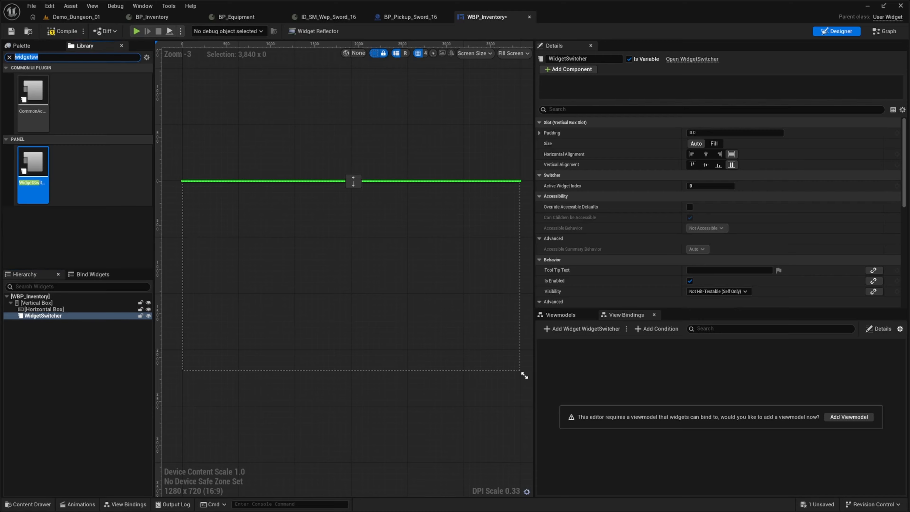
pyautogui.write('WBP_')
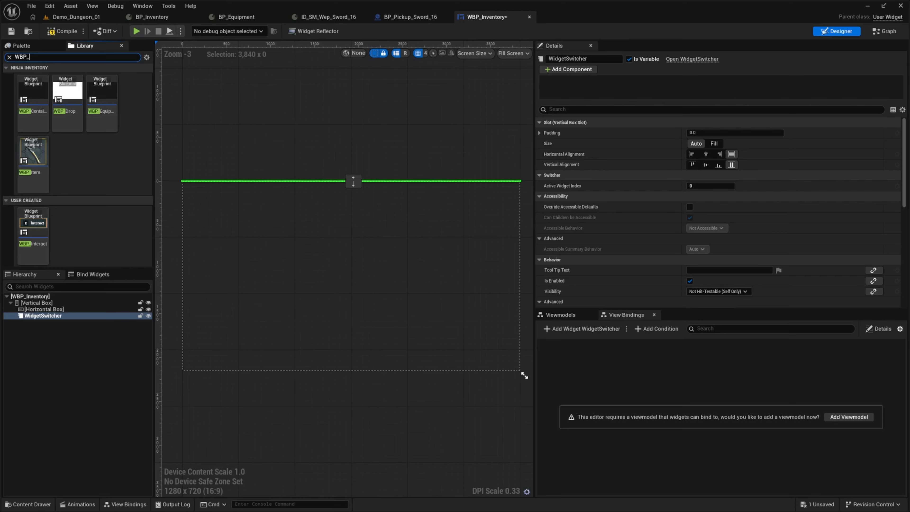
pyautogui.moveTo(33, 104); pyautogui.dragTo(39, 316)
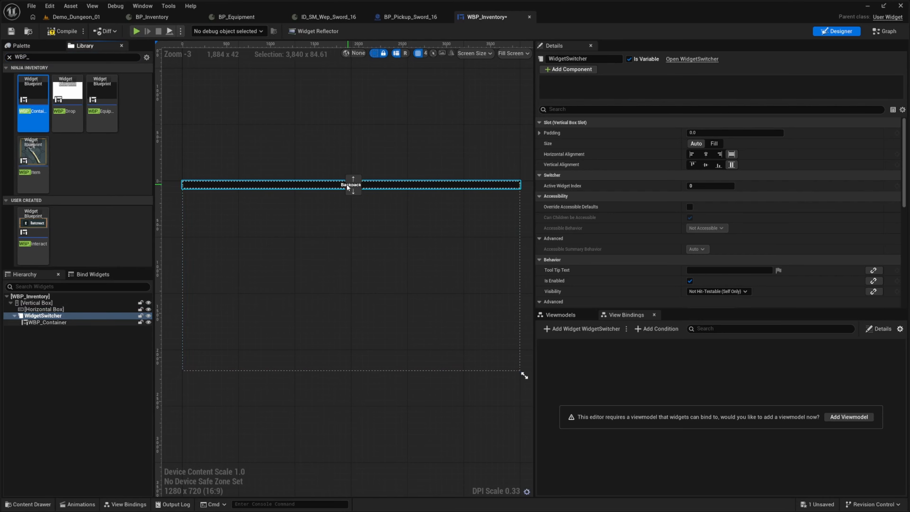
pyautogui.moveTo(102, 104); pyautogui.dragTo(52, 317)
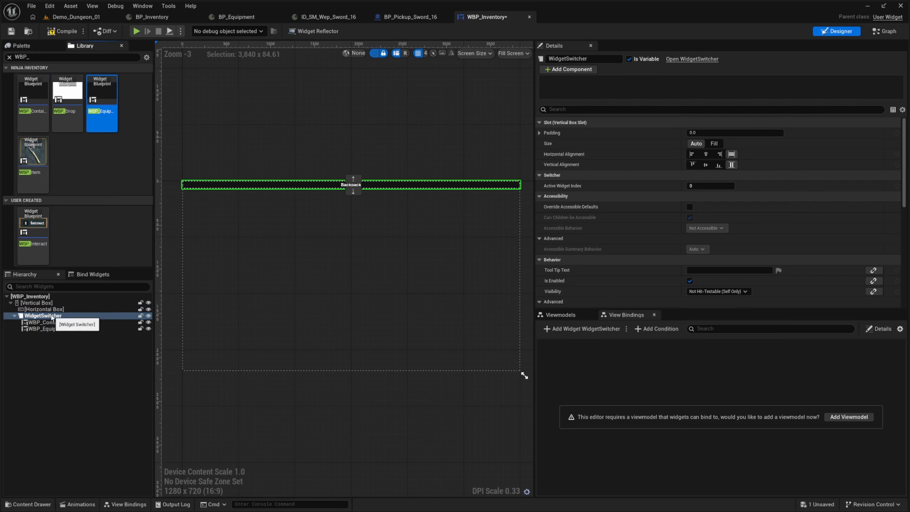
pyautogui.click(714, 143)
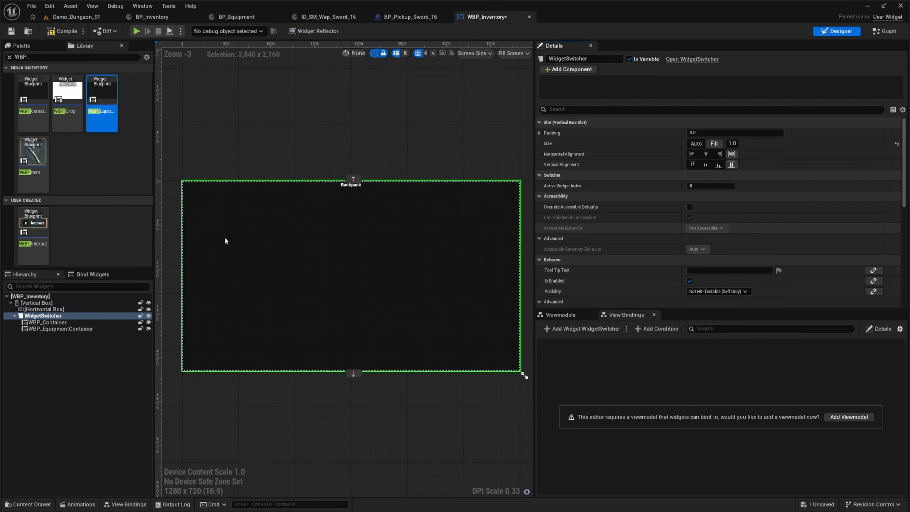
# - Add WBP_Drop to the Vertical Box below WidgetSwitcher and set its slot size to Fill
pyautogui.click(46, 58)
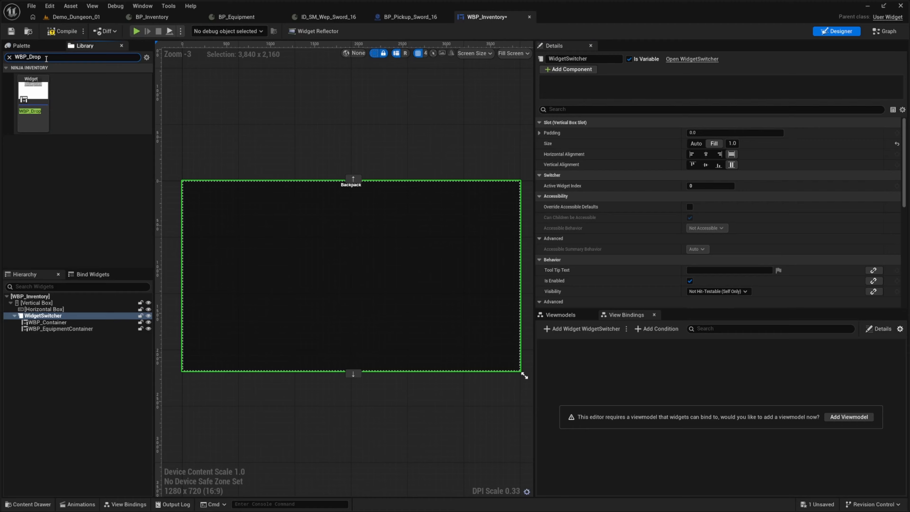
pyautogui.moveTo(33, 104); pyautogui.dragTo(34, 331)
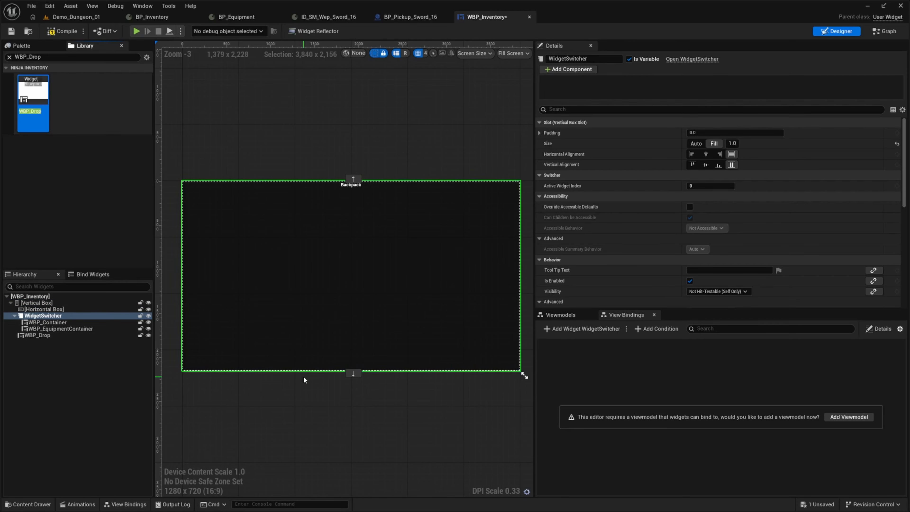
pyautogui.click(37, 335)
pyautogui.click(721, 133)
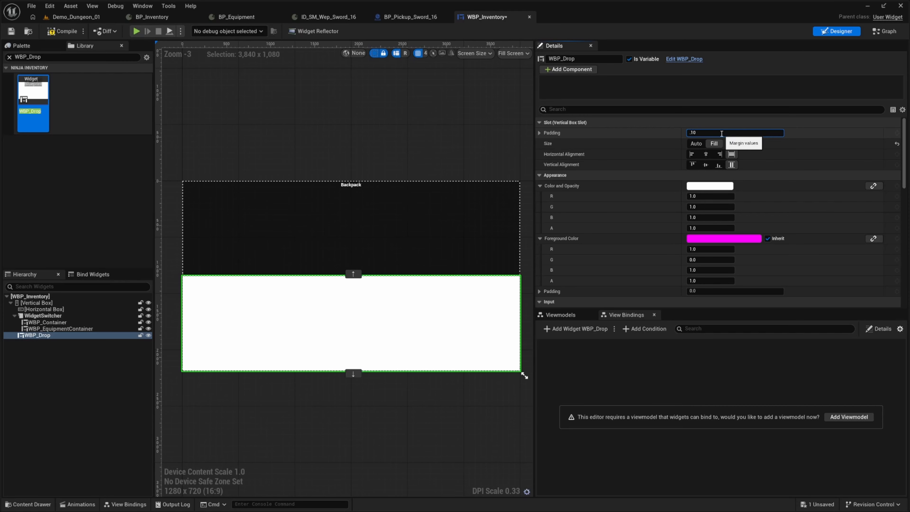
pyautogui.press('Return')
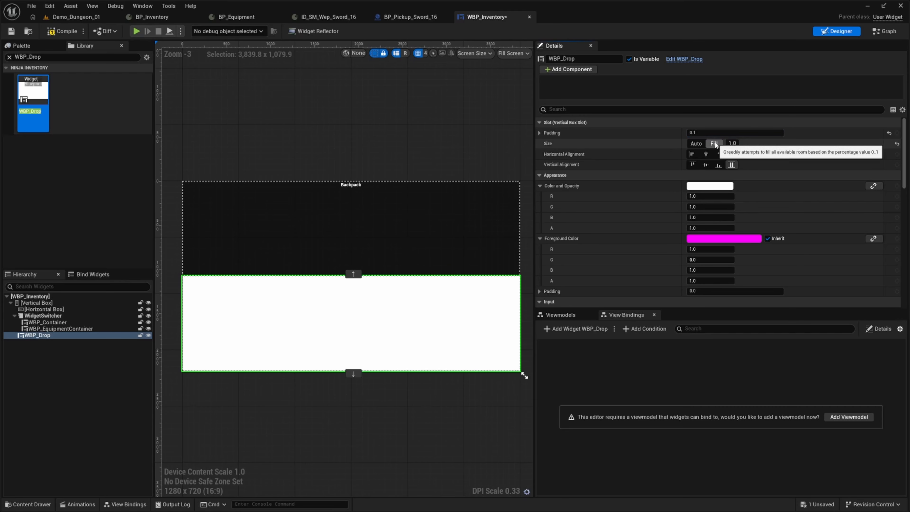
pyautogui.click(57, 341)
pyautogui.click(49, 337)
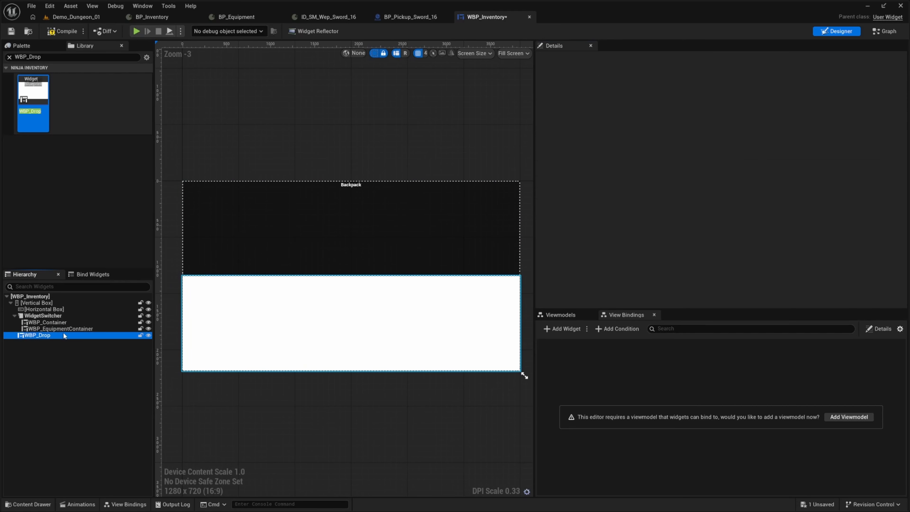
pyautogui.click(719, 133)
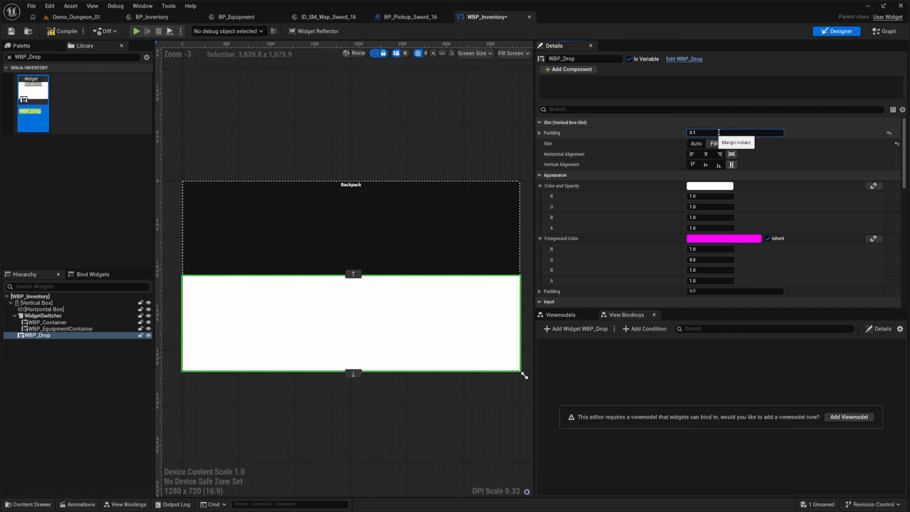
pyautogui.write('0')
pyautogui.press('Return')
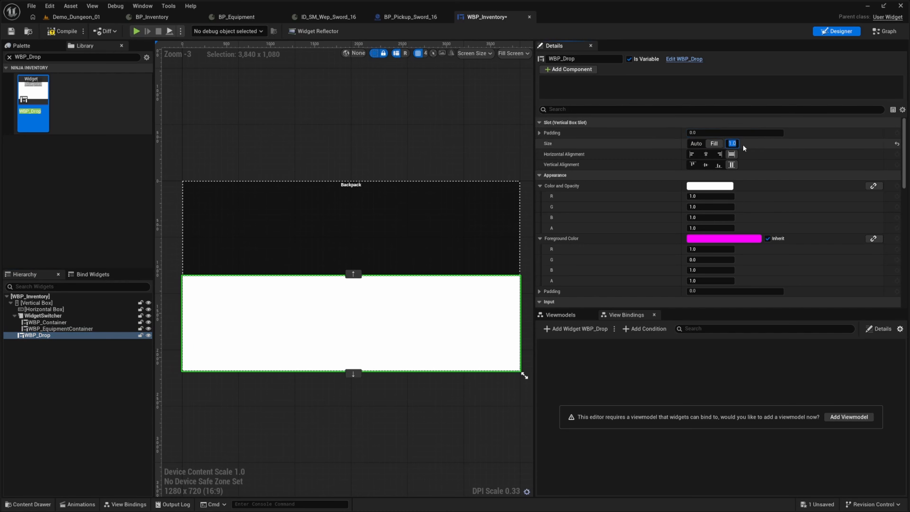
# - Set WBP_Drop's Fill size value to 0.1, compile and save WBP_Inventory
pyautogui.write('0.1')
pyautogui.press('Return')
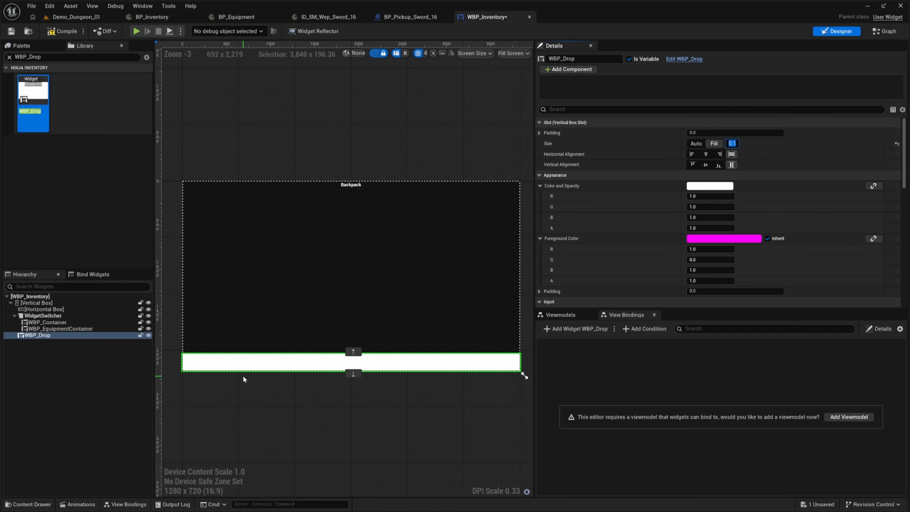
pyautogui.click(63, 32)
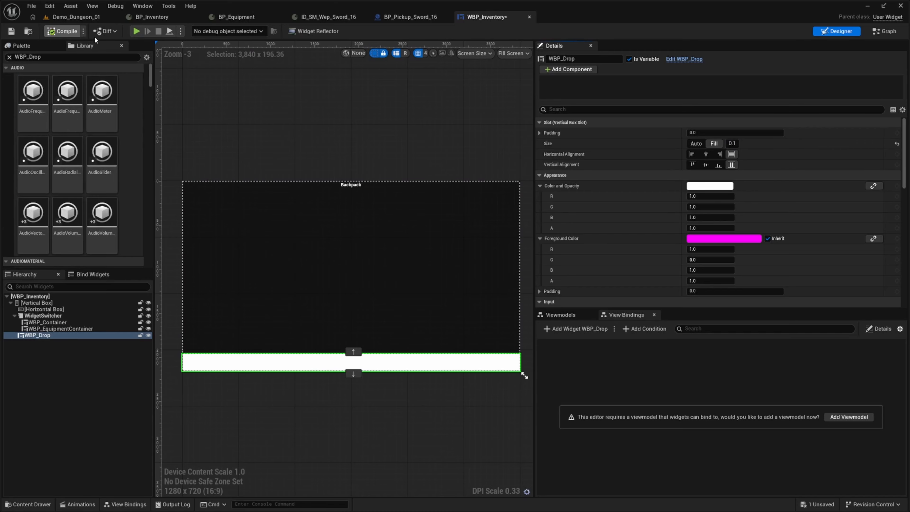
pyautogui.click(55, 334)
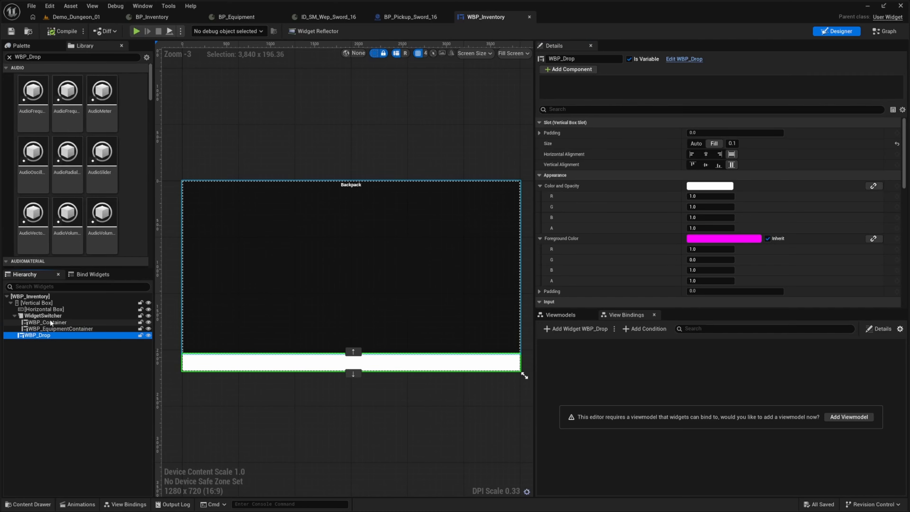
pyautogui.click(42, 315)
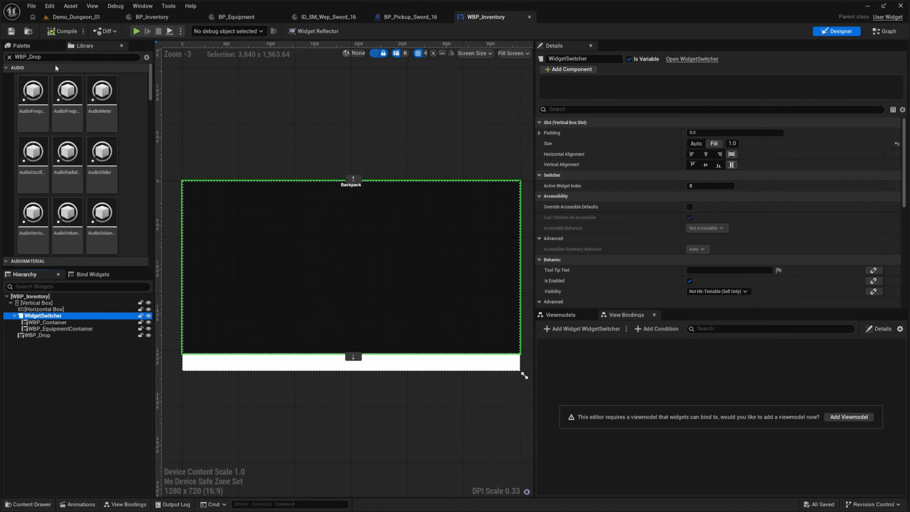
# - Add two Button widgets inside the Horizontal Box
pyautogui.click(56, 56)
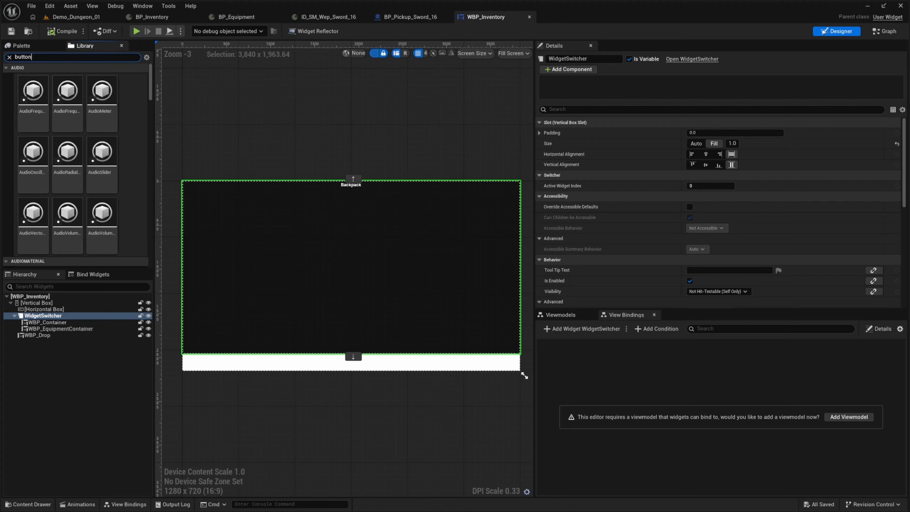
pyautogui.write('button')
pyautogui.moveTo(33, 164); pyautogui.dragTo(50, 310)
# - Rename the first button in the Horizontal Box to ButtonInventory
pyautogui.click(51, 316)
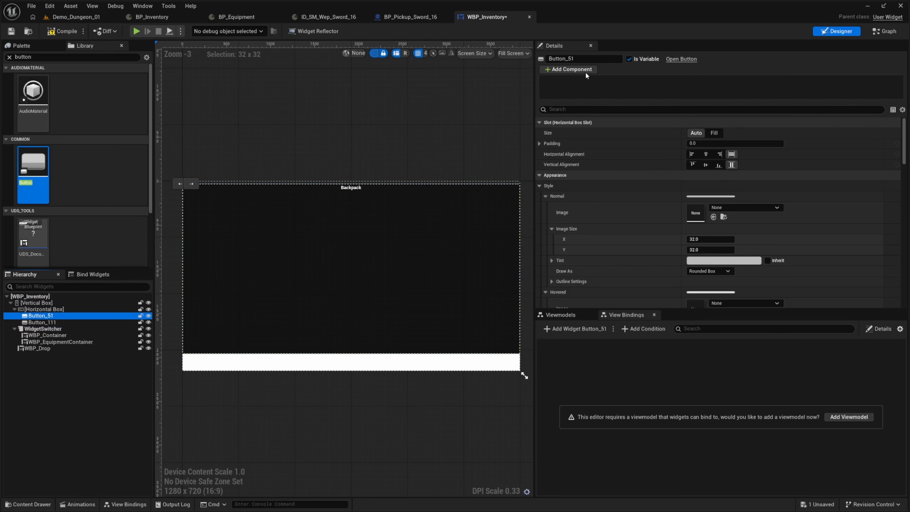
pyautogui.moveTo(587, 60); pyautogui.dragTo(525, 55)
pyautogui.write('Button')
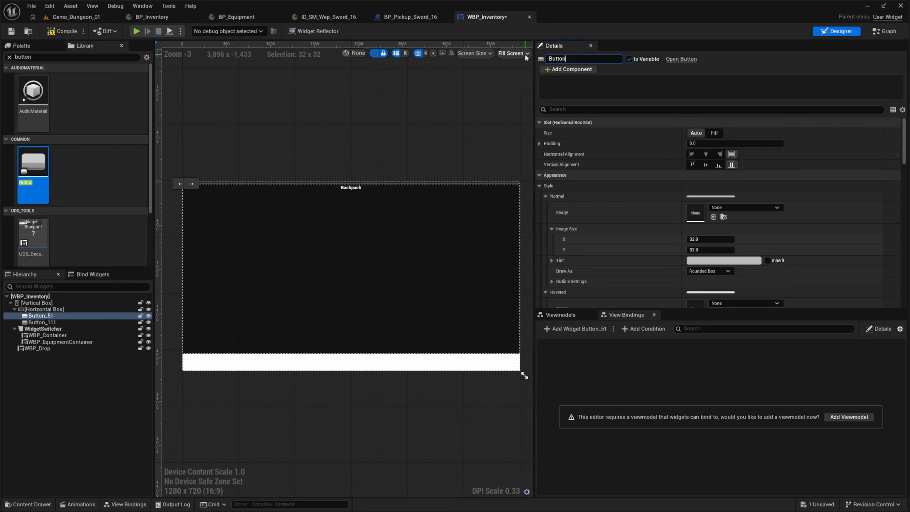
pyautogui.write('Inventory')
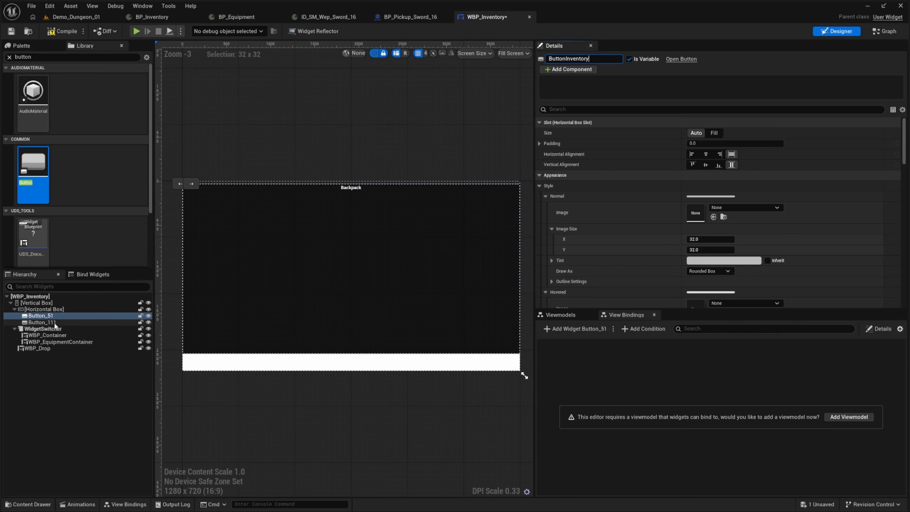
pyautogui.press('Return')
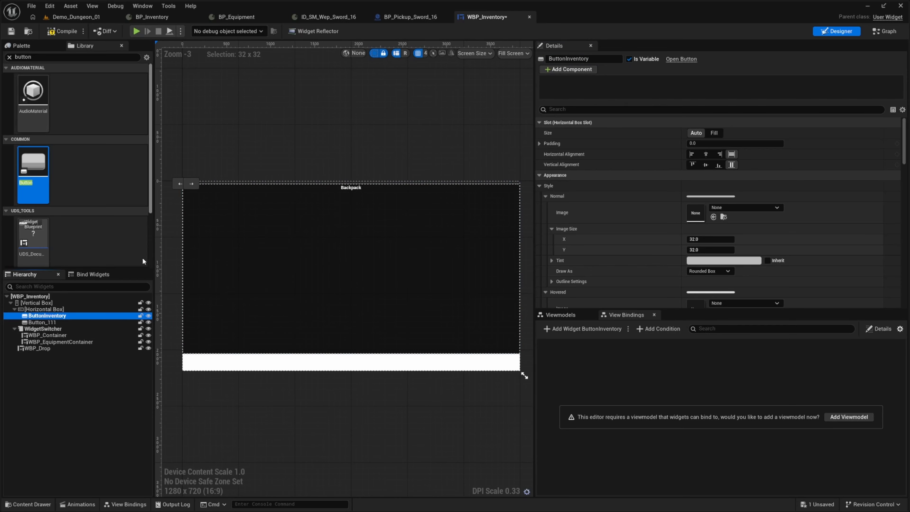
# - Rename the second button in the Horizontal Box to ButtonEquipment
pyautogui.click(43, 322)
pyautogui.moveTo(589, 59); pyautogui.dragTo(508, 67)
pyautogui.write('ButtonEquipm')
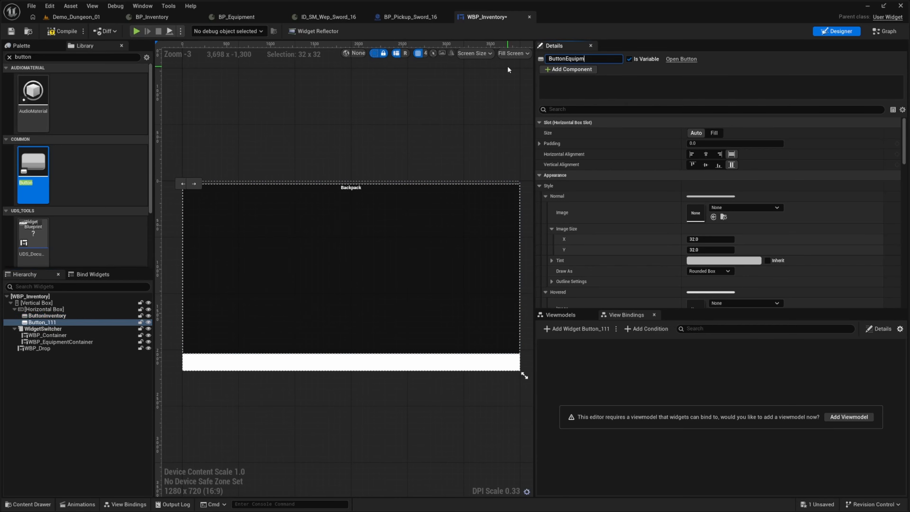
pyautogui.write('ent')
pyautogui.press('Return')
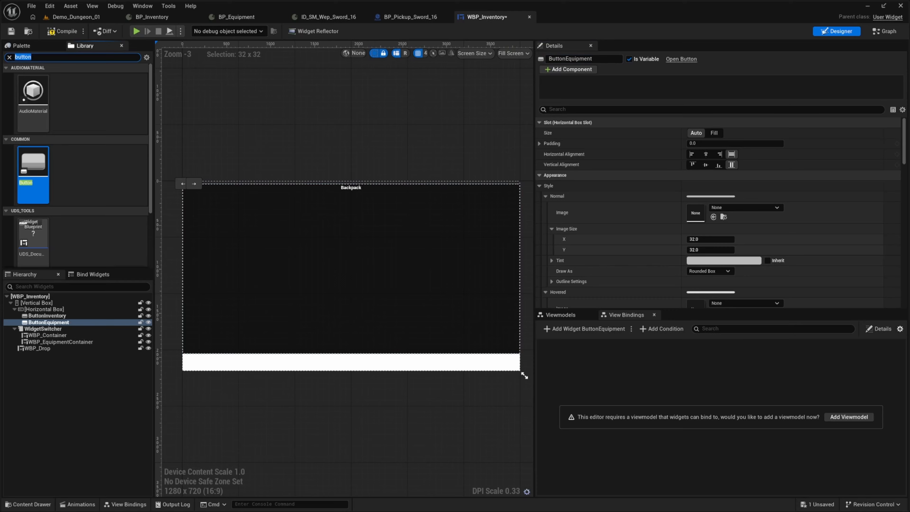
# - Add an Image widget inside ButtonInventory and another inside ButtonEquipment
pyautogui.write('image')
pyautogui.moveTo(33, 93); pyautogui.dragTo(38, 315)
pyautogui.moveTo(33, 92); pyautogui.dragTo(47, 329)
# - Rename the image under ButtonEquipment to ImageEquipment and the one under ButtonInventory to ImageInventory
pyautogui.click(45, 335)
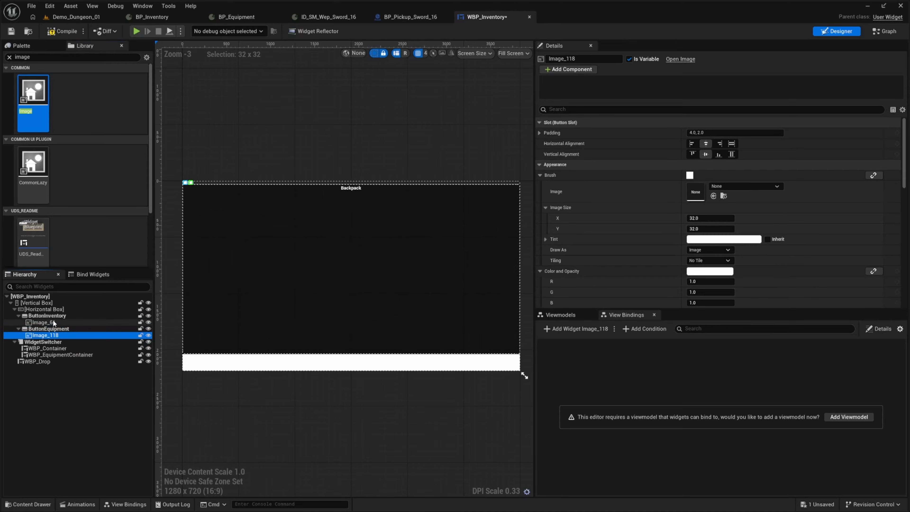
pyautogui.click(593, 57)
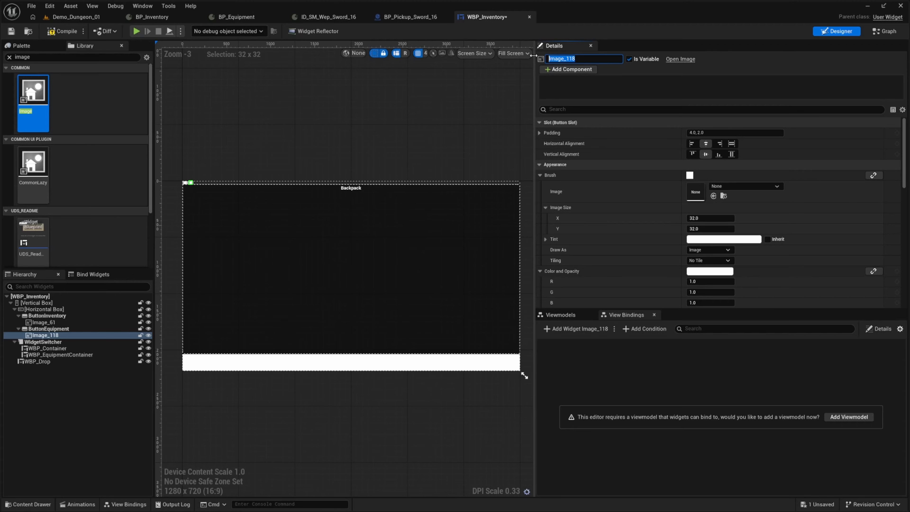
pyautogui.write('ImageEquipment')
pyautogui.press('Return')
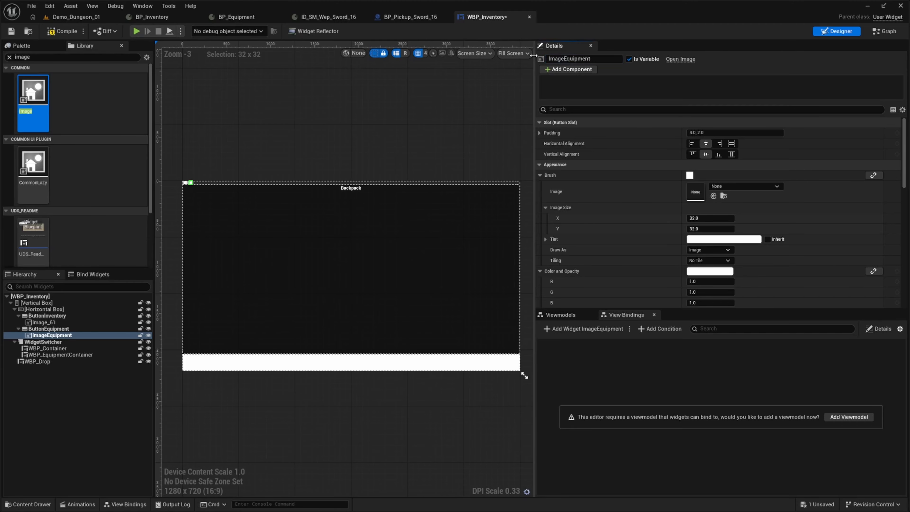
pyautogui.click(64, 322)
pyautogui.click(586, 59)
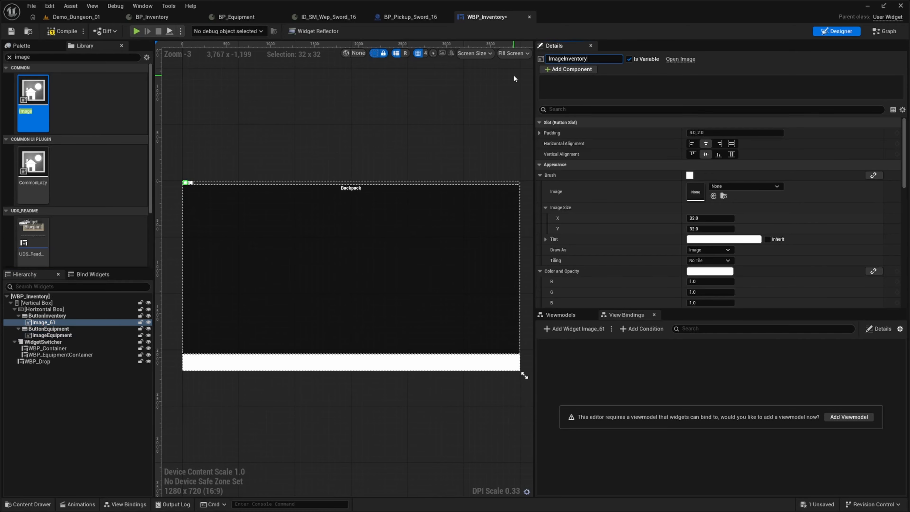
pyautogui.write('ImageInventory')
pyautogui.press('Return')
# - Set the horizontal alignment of both ButtonInventory and ButtonEquipment to center within the Horizontal Box
pyautogui.keyDown('ctrl'); pyautogui.click(52, 335); pyautogui.keyUp('ctrl')
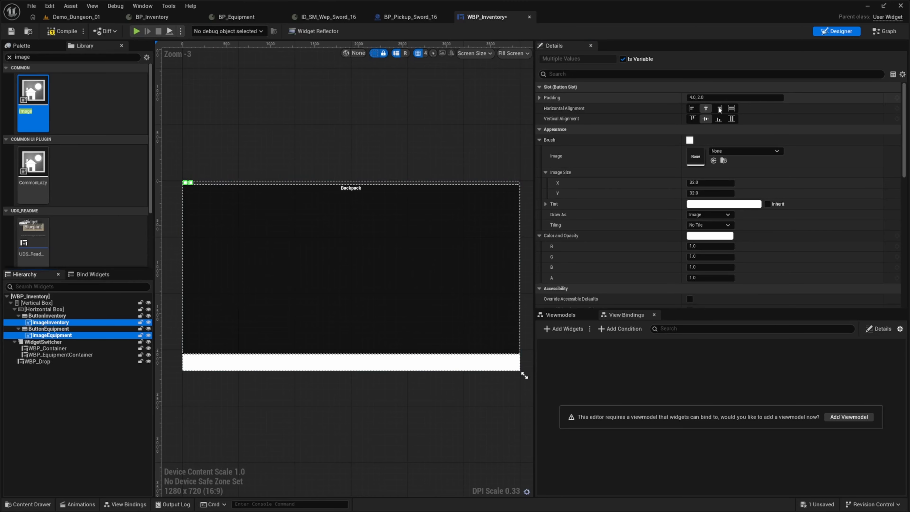
pyautogui.click(48, 328)
pyautogui.keyDown('ctrl'); pyautogui.click(48, 316); pyautogui.keyUp('ctrl')
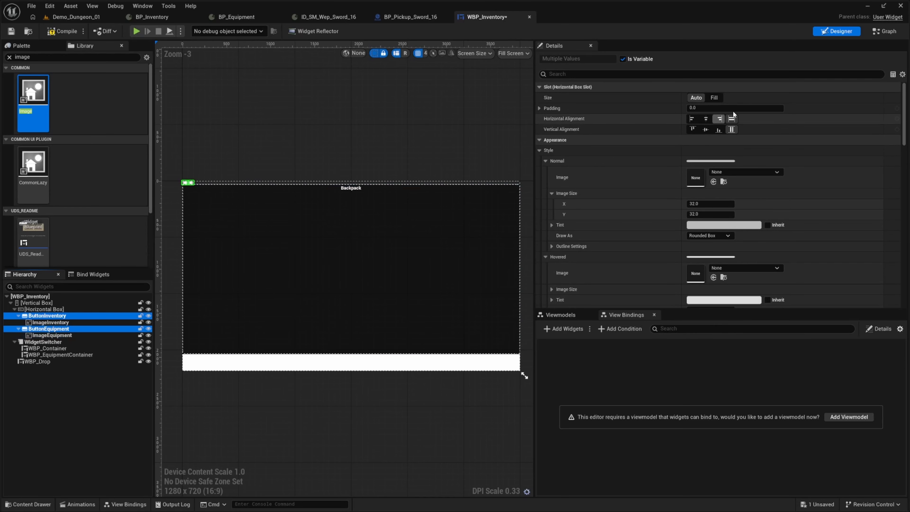
pyautogui.click(732, 119)
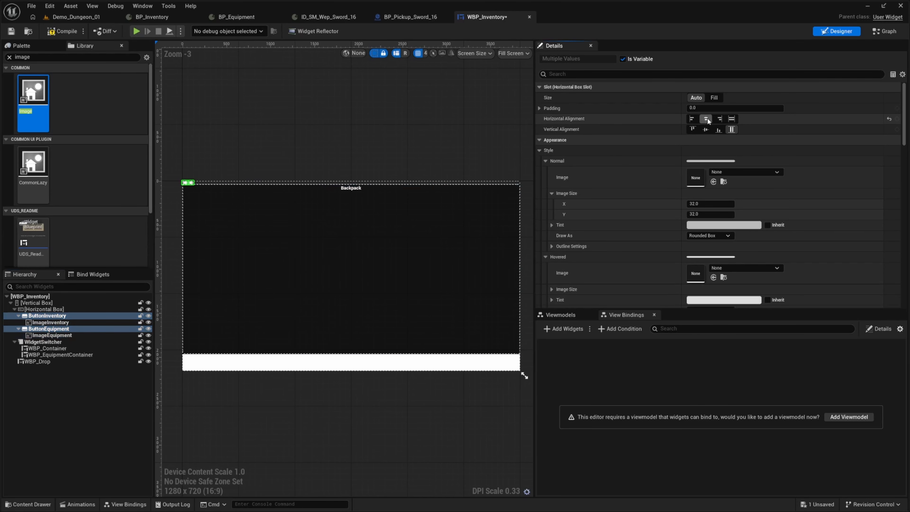
# - Select ImageInventory and ImageEquipment together and set their horizontal and vertical alignment to fill
pyautogui.click(52, 334)
pyautogui.click(51, 322)
pyautogui.keyDown('ctrl'); pyautogui.click(52, 335); pyautogui.keyUp('ctrl')
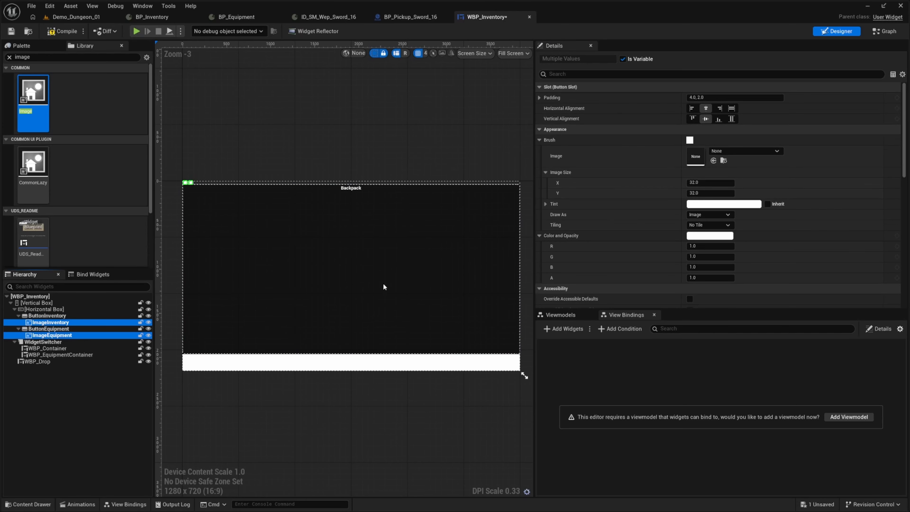
pyautogui.click(709, 109)
pyautogui.click(731, 109)
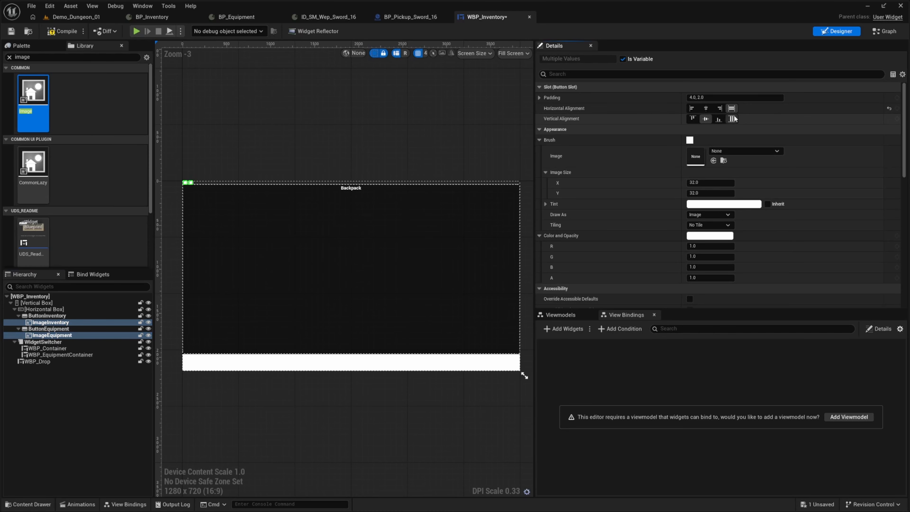
# - Center the Horizontal Box horizontally and vertically within the Vertical Box
pyautogui.click(40, 310)
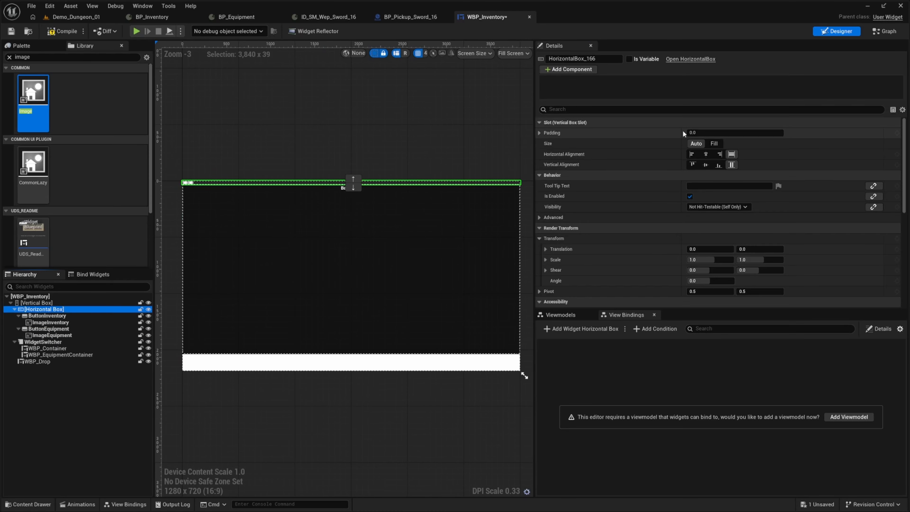
pyautogui.click(706, 153)
pyautogui.click(706, 165)
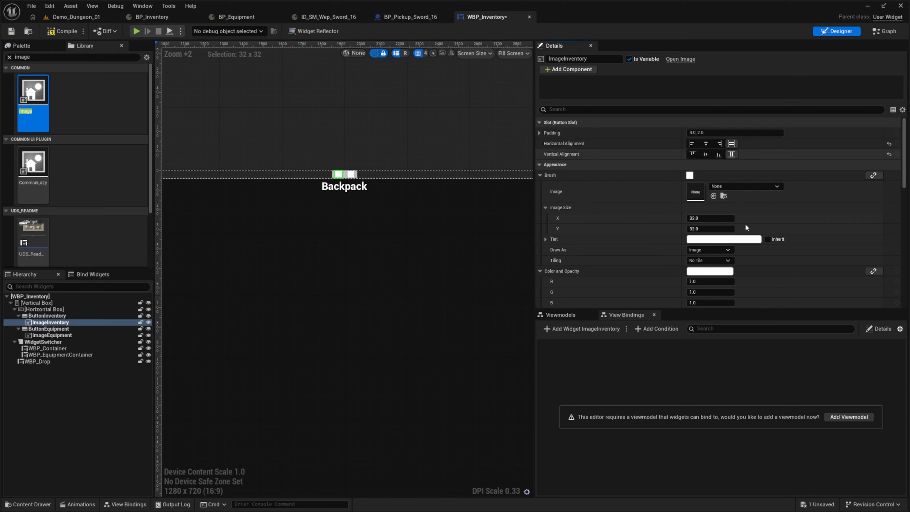
# - Assign the T_ICON_FantasyWarrior_Inventory_Backpack01_Clean texture as the brush image of ImageInventory
pyautogui.click(755, 186)
pyautogui.write('backpack')
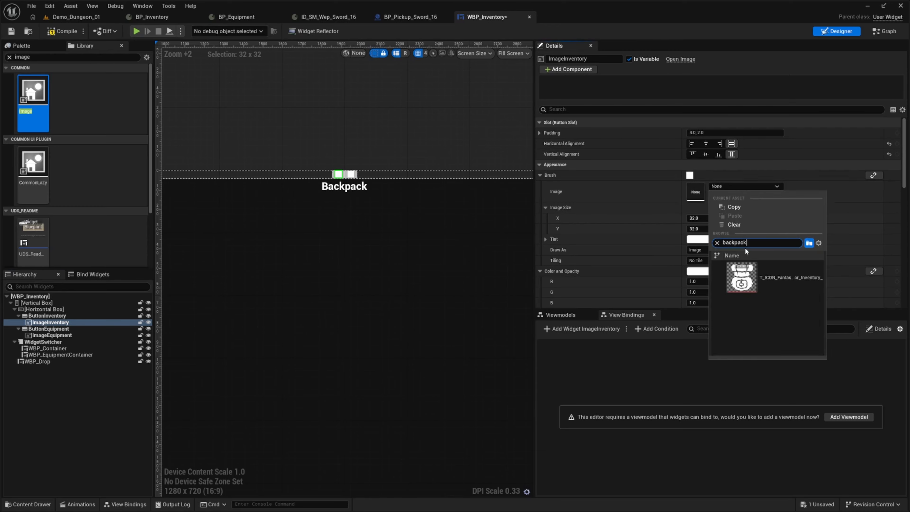
pyautogui.click(752, 277)
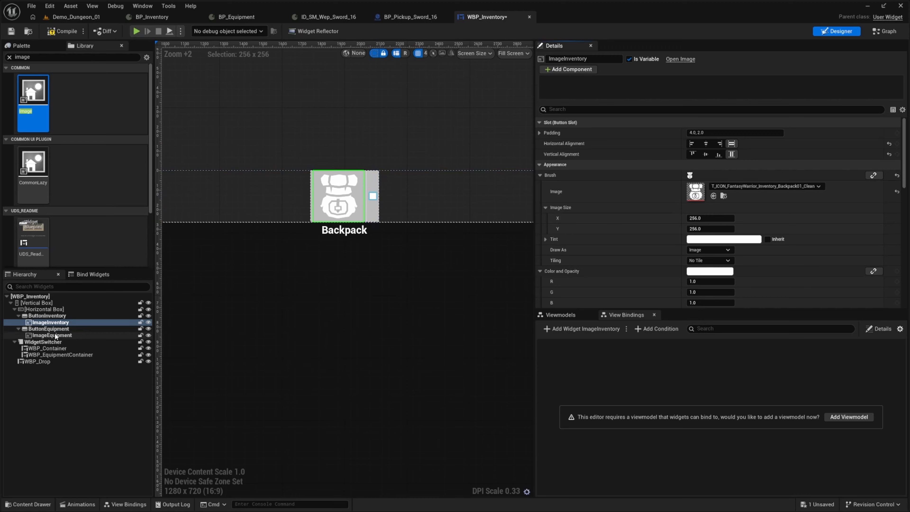
# - Assign the T_ICON_FantasyWarrior_Inventory_Swords01_Underlay texture to ImageEquipment's brush and compile the widget
pyautogui.click(50, 335)
pyautogui.click(750, 186)
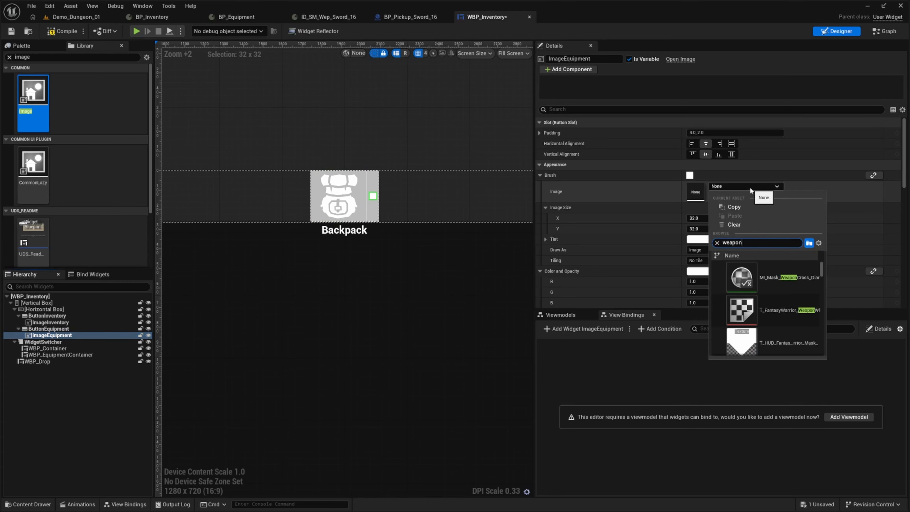
pyautogui.write('sword')
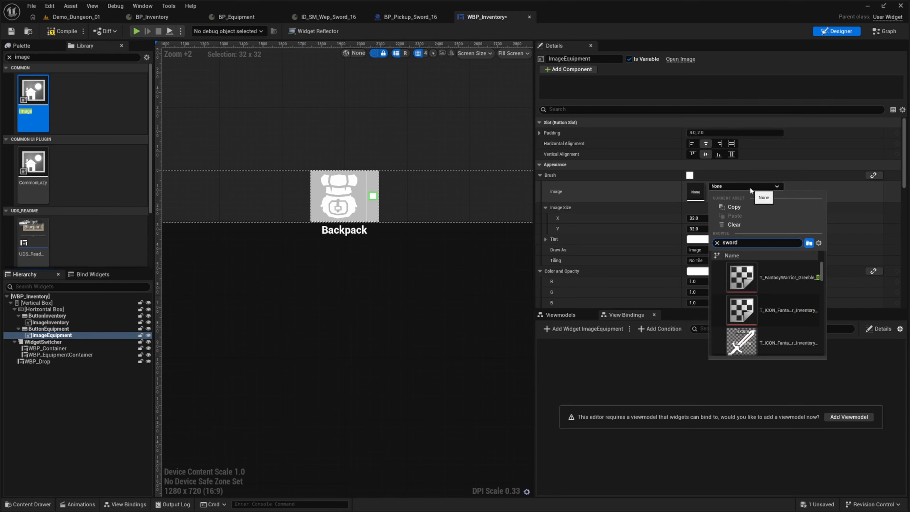
pyautogui.click(740, 341)
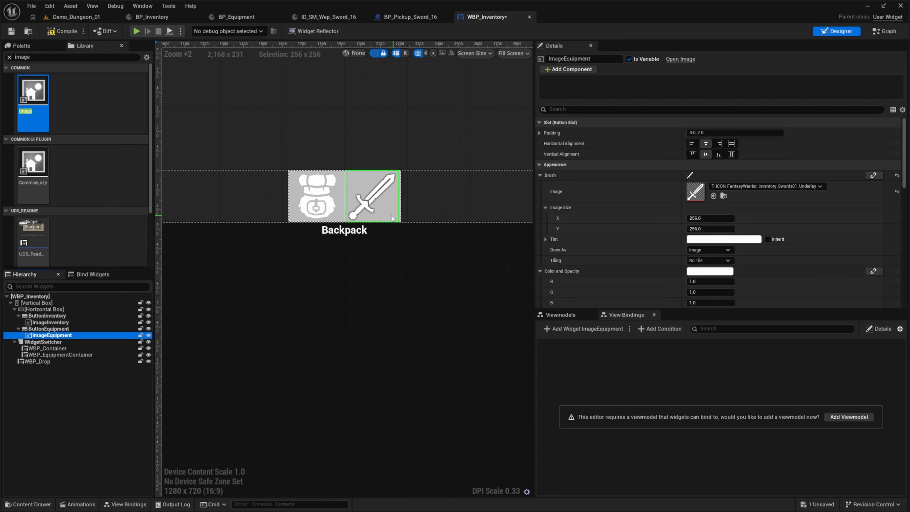
pyautogui.click(63, 31)
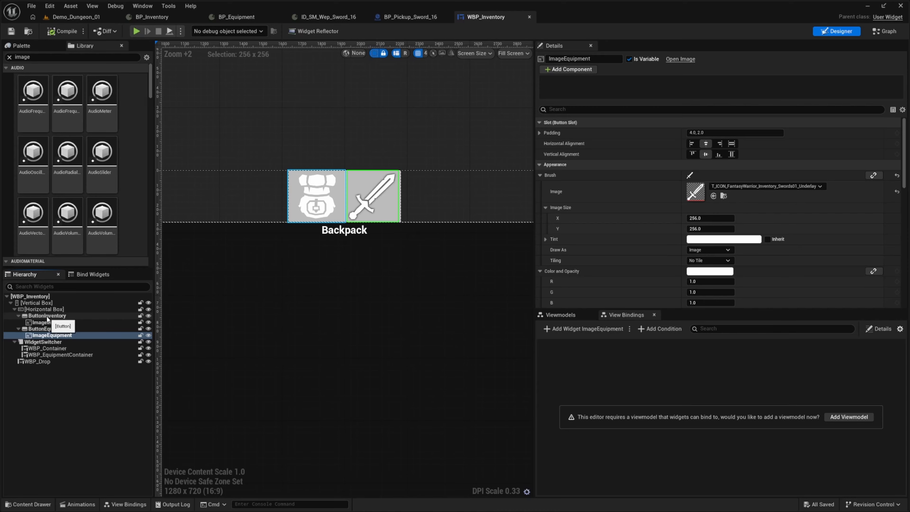
# - Review the button images and the WBP_EquipmentContainer settings in the widget hierarchy
pyautogui.scroll(-3, 318, 144)
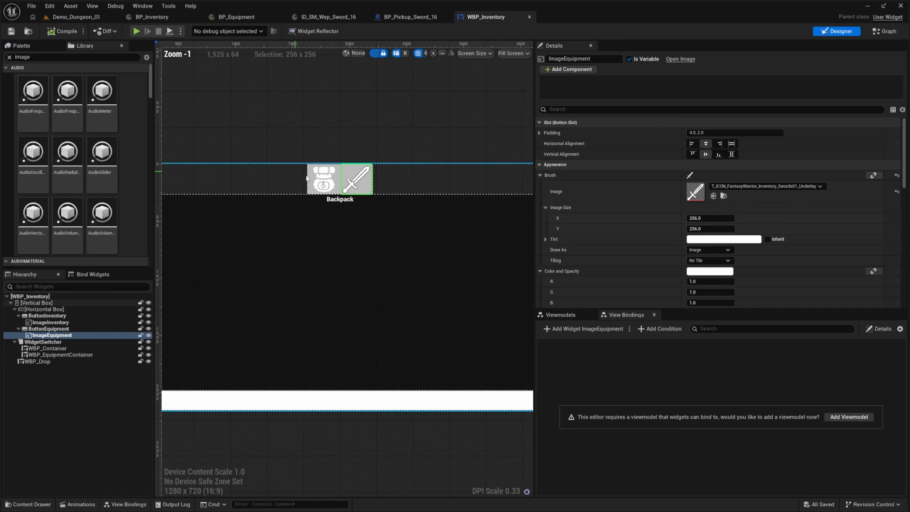
pyautogui.moveTo(292, 251); pyautogui.dragTo(333, 230, button='right')
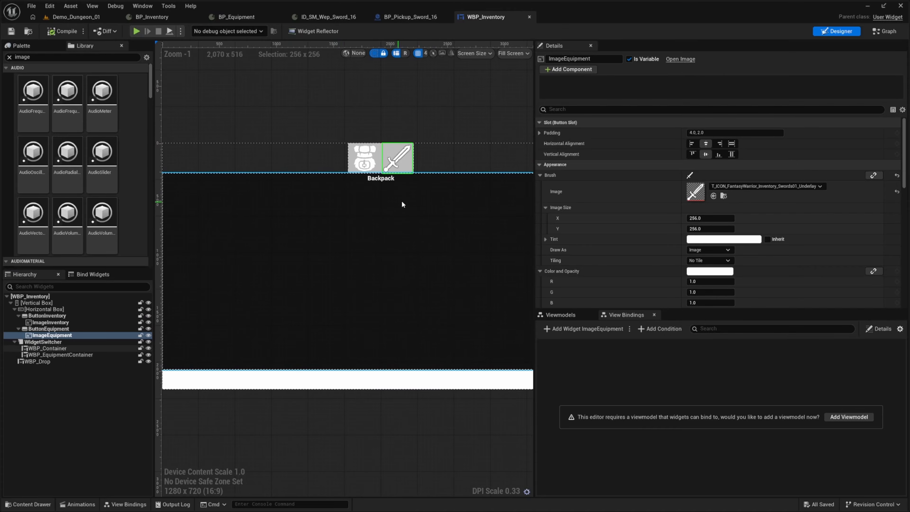
pyautogui.click(54, 322)
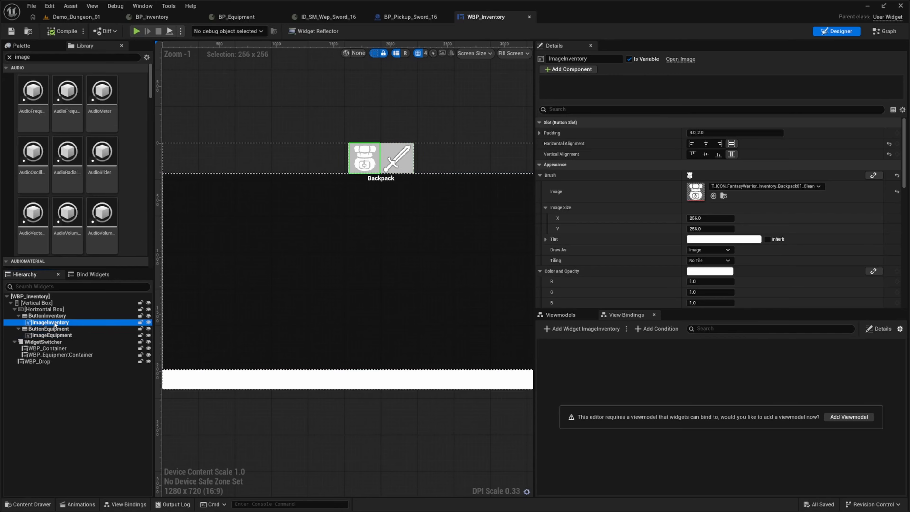
pyautogui.click(52, 315)
pyautogui.click(52, 335)
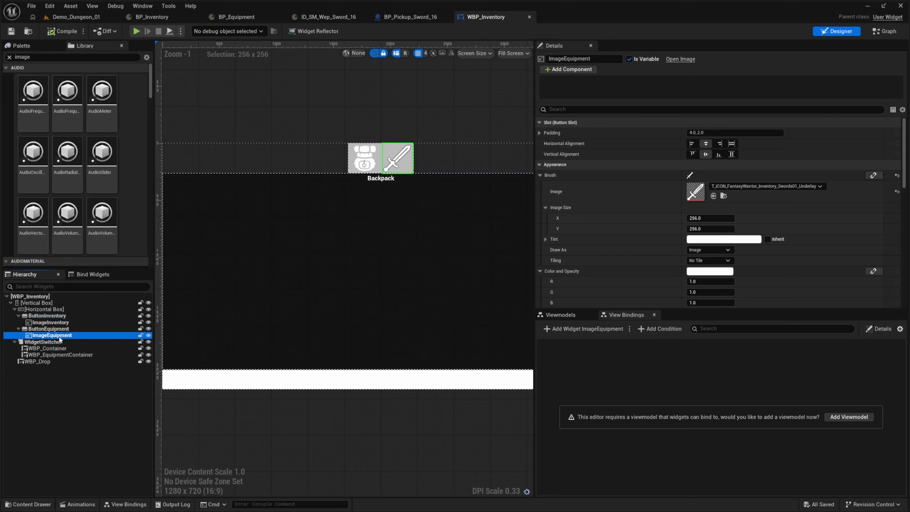
pyautogui.click(52, 354)
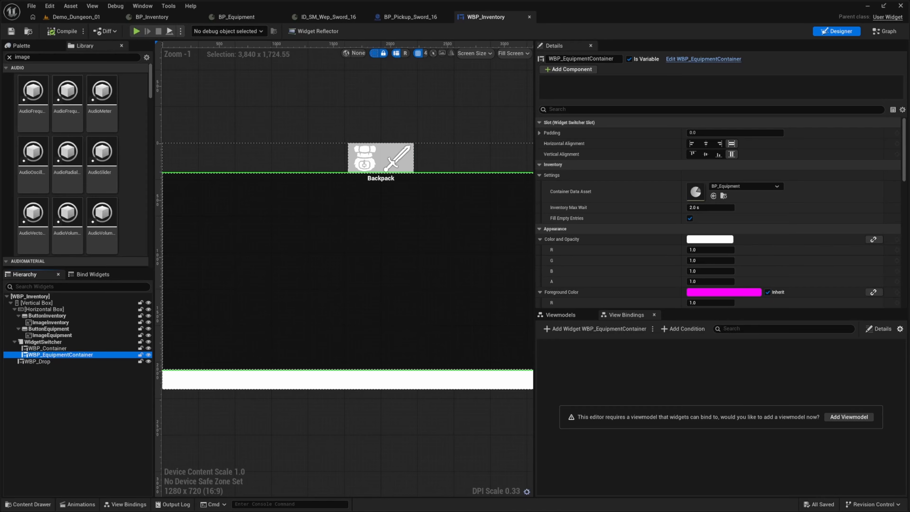
pyautogui.click(400, 156)
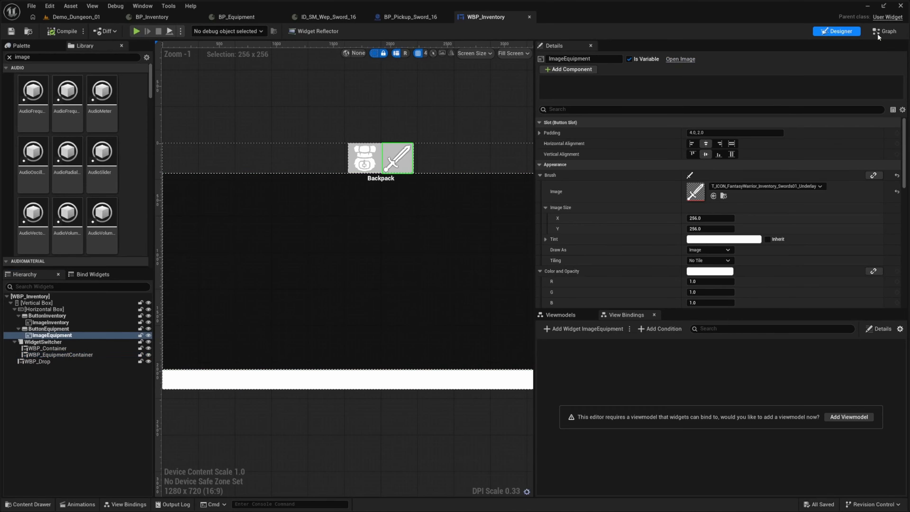
# - Open the widget's event graph and place a getter for the WidgetSwitcher variable
pyautogui.click(884, 32)
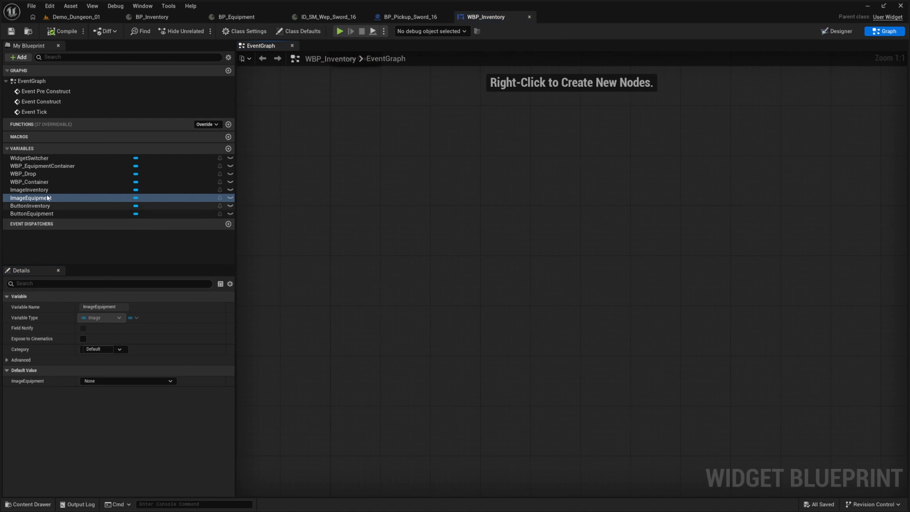
pyautogui.click(52, 159)
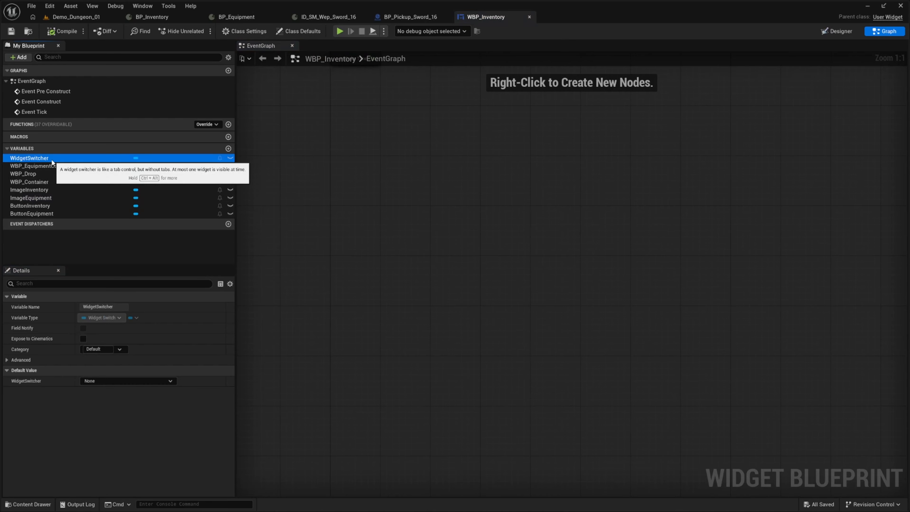
pyautogui.moveTo(329, 272); pyautogui.dragTo(335, 262)
pyautogui.click(363, 280)
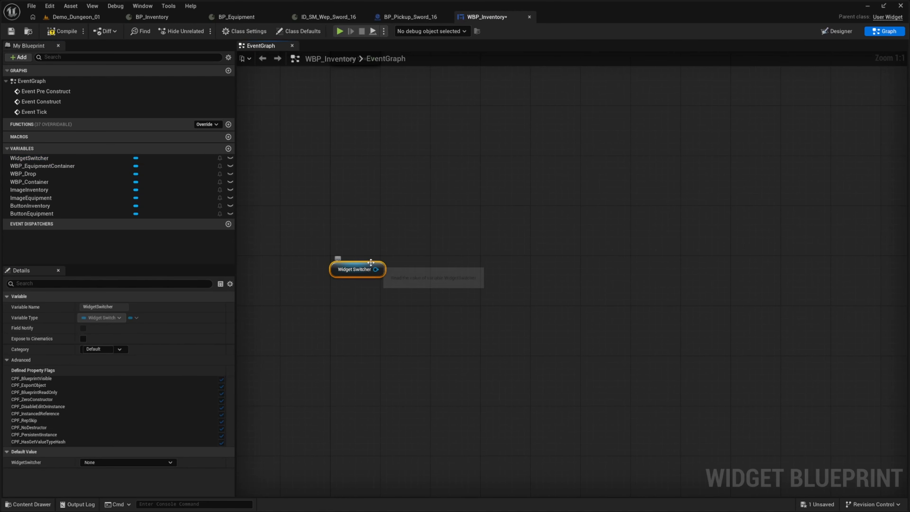
# - Add an On Clicked event for ButtonInventory and place it just above the Widget Switcher node
pyautogui.click(36, 206)
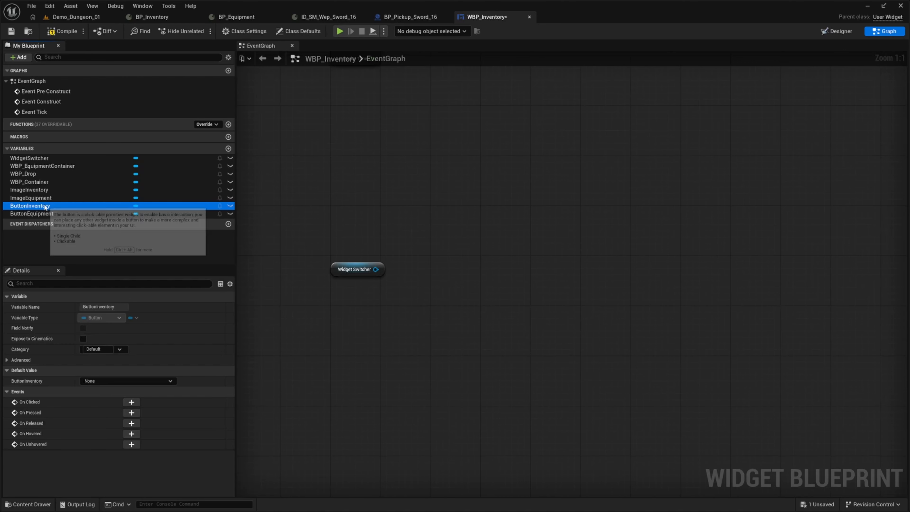
pyautogui.click(131, 402)
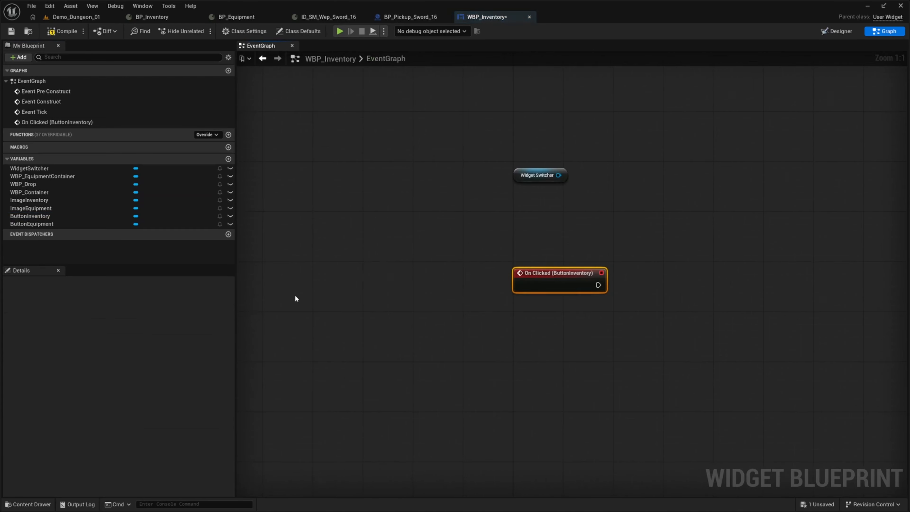
pyautogui.moveTo(469, 302); pyautogui.dragTo(469, 163)
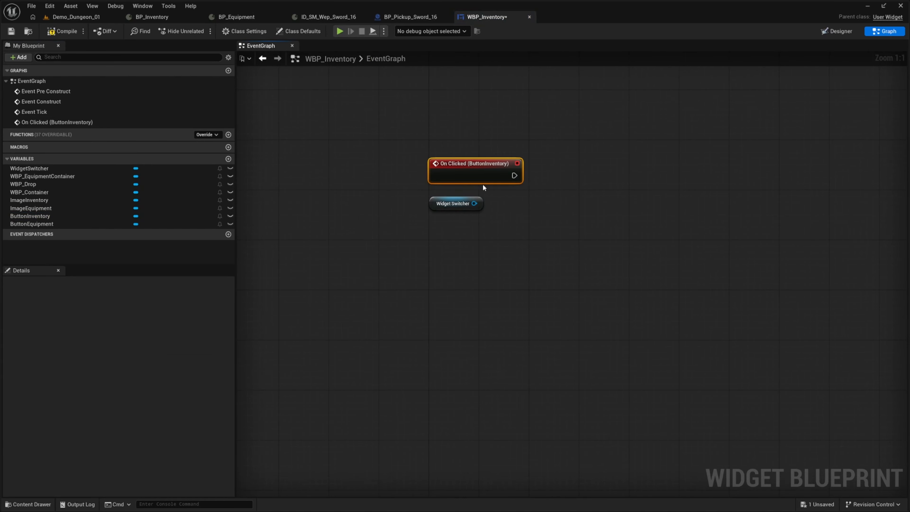
# - Add an On Clicked event for ButtonEquipment and place it below the Widget Switcher node
pyautogui.click(39, 223)
pyautogui.click(131, 402)
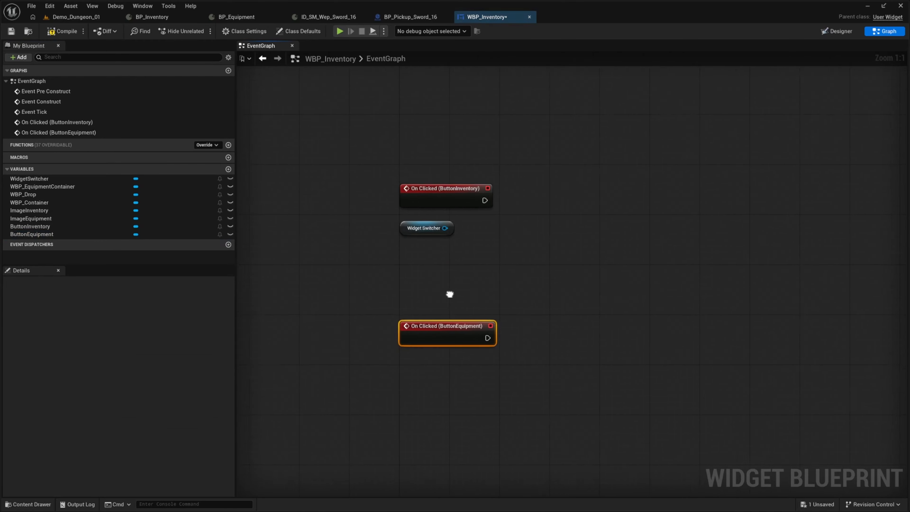
pyautogui.moveTo(457, 304); pyautogui.dragTo(450, 266)
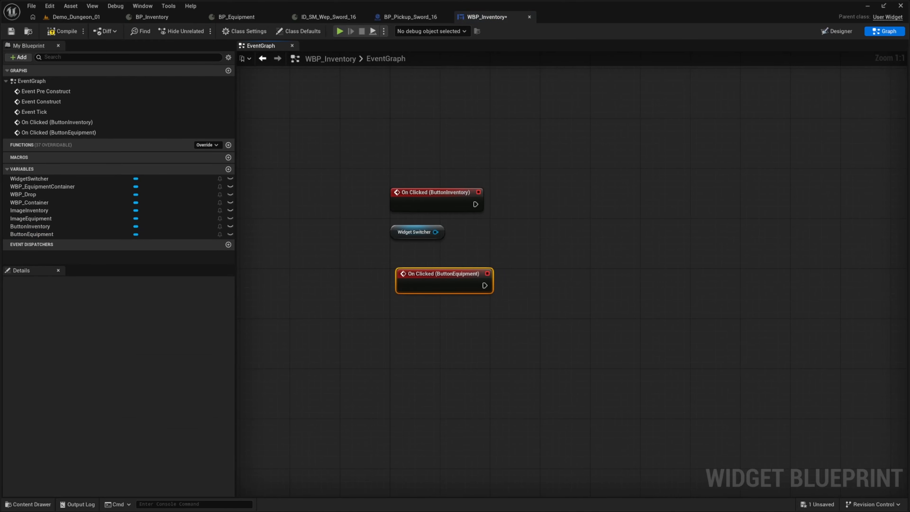
# - Create a Set Active Widget Index node from the Widget Switcher reference, beside the ButtonInventory click event
pyautogui.moveTo(459, 140); pyautogui.dragTo(429, 105, button='right')
pyautogui.moveTo(401, 199); pyautogui.dragTo(512, 167)
pyautogui.write('set active')
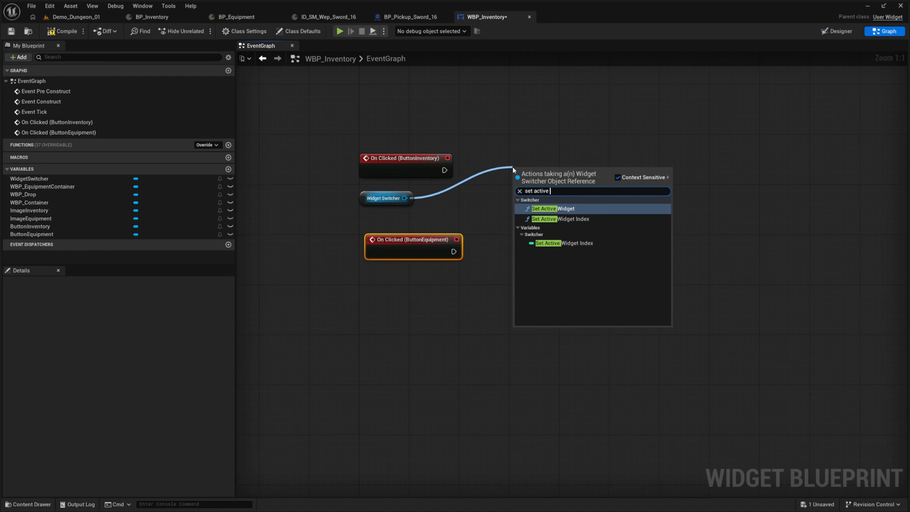
pyautogui.press('Down')
pyautogui.press('Return')
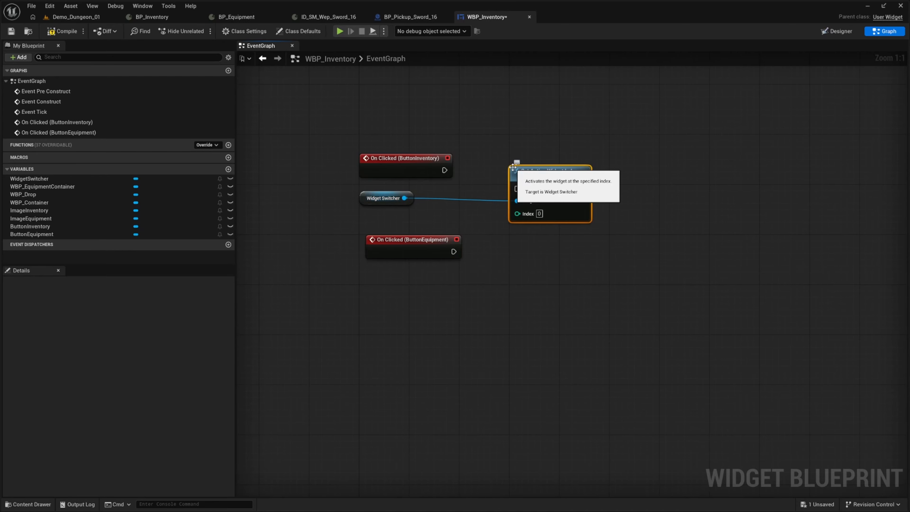
pyautogui.moveTo(535, 170); pyautogui.dragTo(525, 159)
# - Duplicate the Set Active Widget Index node for ButtonEquipment, wire both nodes to their click events and the Widget Switcher, and align them
pyautogui.hotkey('ctrl', 'c')
pyautogui.hotkey('ctrl', 'v')
pyautogui.moveTo(514, 290); pyautogui.dragTo(459, 252)
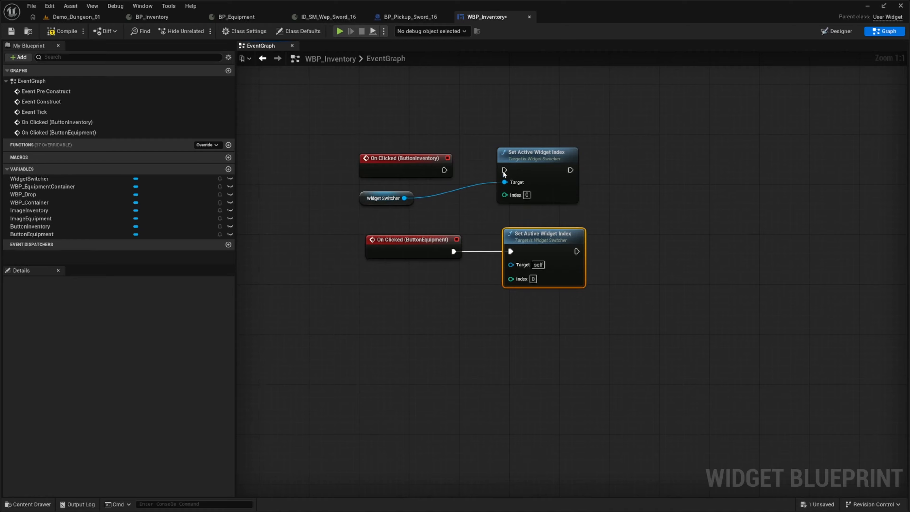
pyautogui.moveTo(406, 198); pyautogui.dragTo(511, 264)
pyautogui.moveTo(533, 166); pyautogui.dragTo(521, 166)
pyautogui.moveTo(537, 239); pyautogui.dragTo(518, 237)
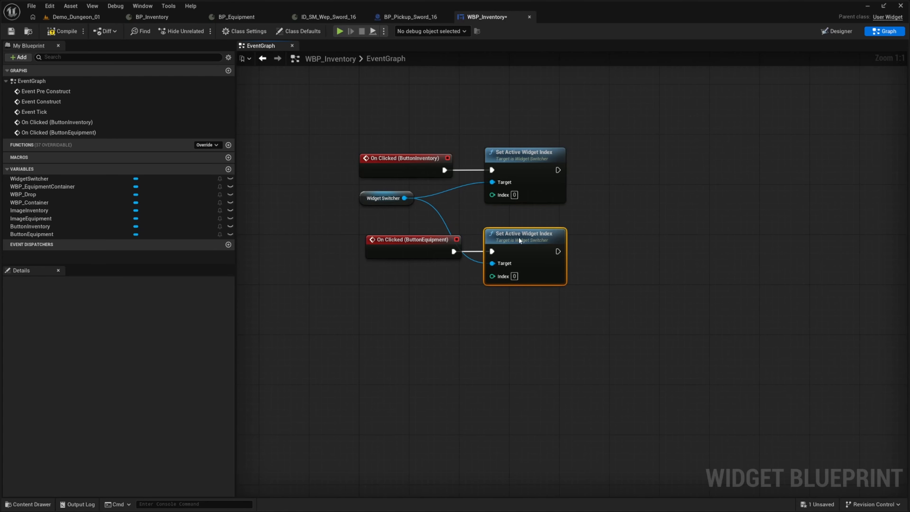
# - Check the container order under WidgetSwitcher in the designer, and set the Index on ButtonEquipment's Set Active Widget Index node to 1
pyautogui.click(438, 88)
pyautogui.click(830, 32)
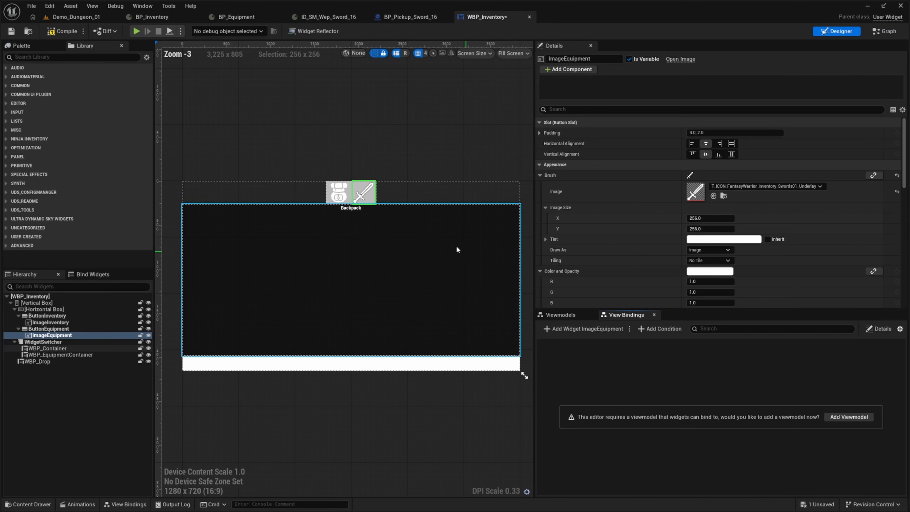
pyautogui.click(52, 348)
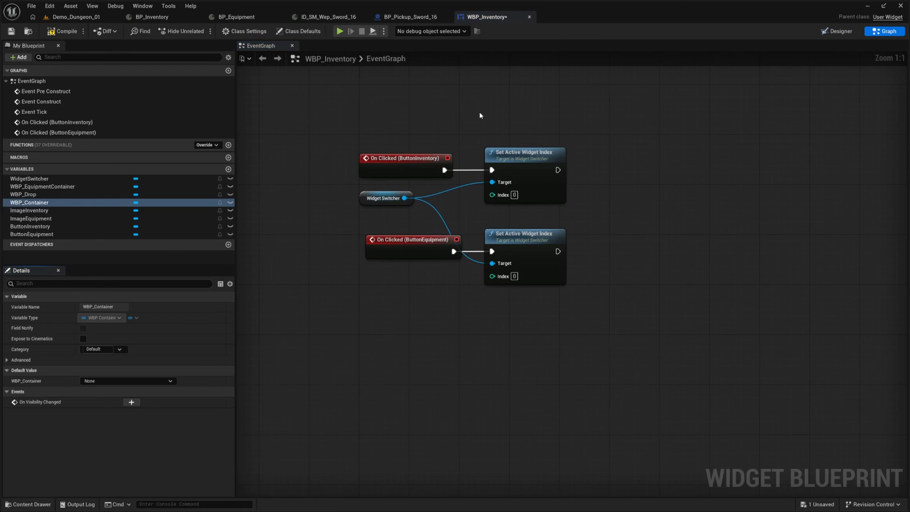
pyautogui.moveTo(405, 160); pyautogui.dragTo(515, 151)
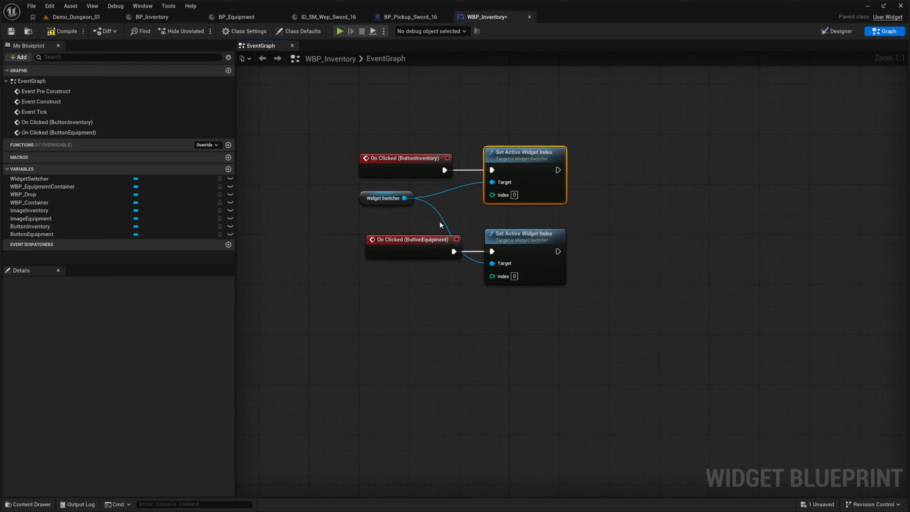
pyautogui.click(449, 247)
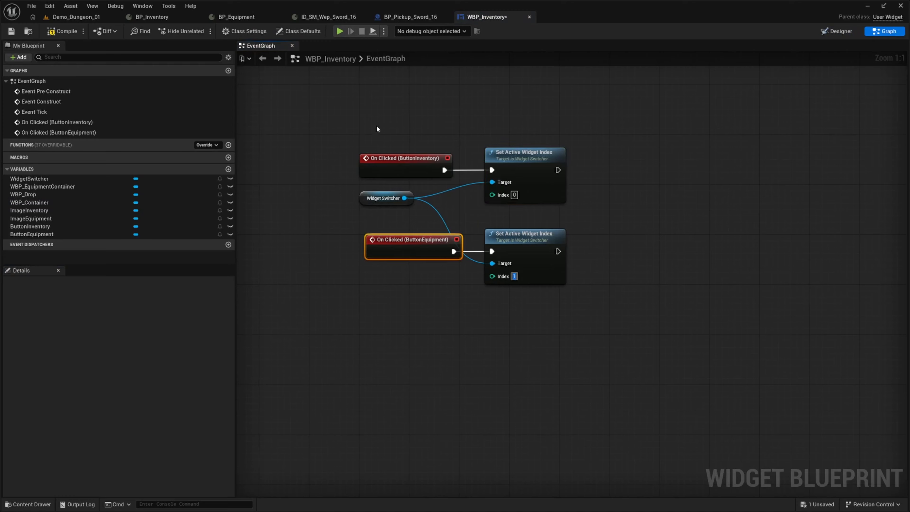
# - Compile and save the WBP_Inventory widget blueprint, and return to the Demo_Dungeon_01 level
pyautogui.click(62, 31)
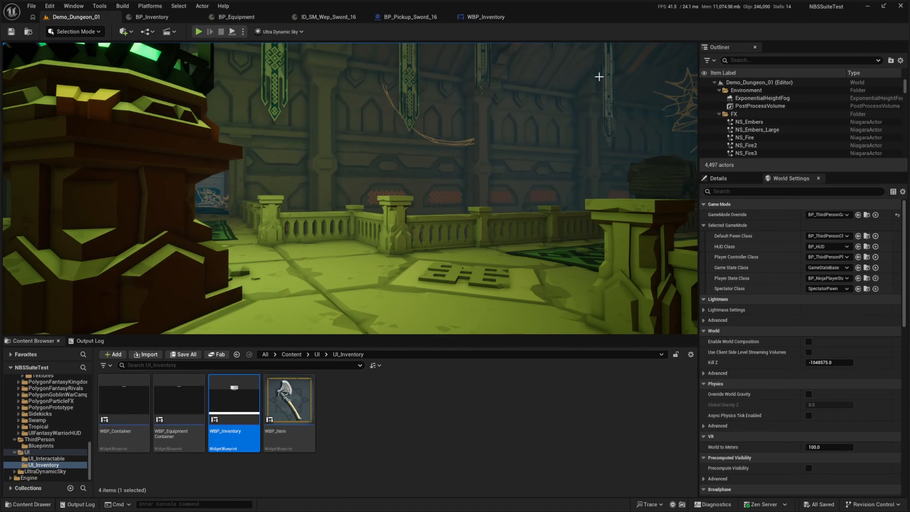
pyautogui.click(465, 18)
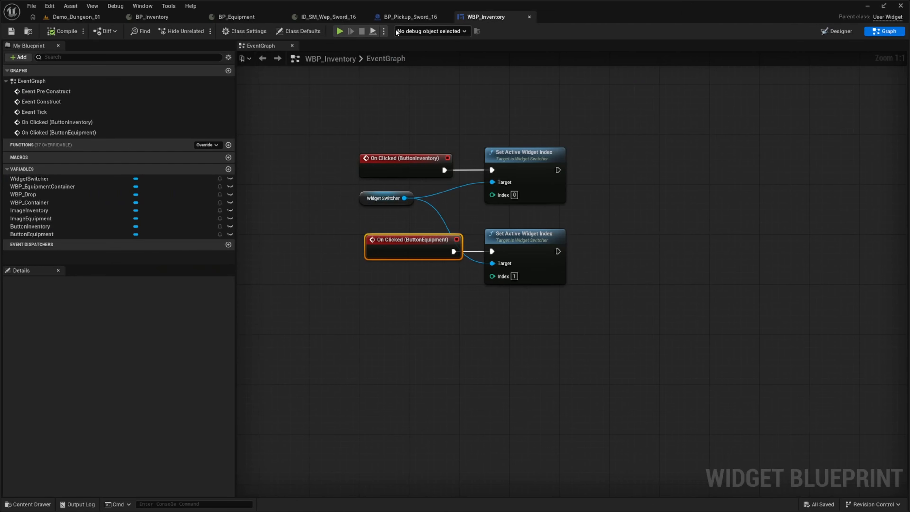
pyautogui.click(80, 17)
# - Place a BP_Pickup_Sword_16 actor from the Sword_16 folder on the dungeon floor near the stone pedestal
pyautogui.moveTo(222, 233); pyautogui.dragTo(229, 265, button='right')
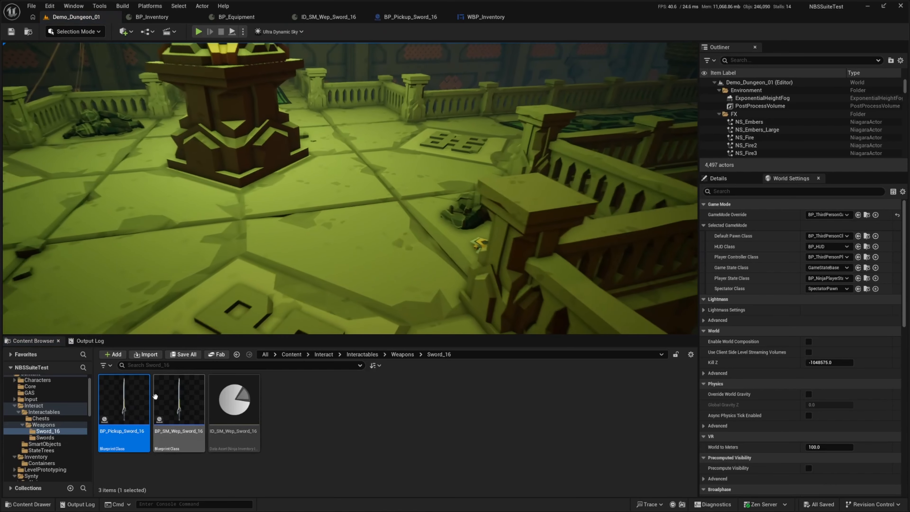
pyautogui.moveTo(124, 398); pyautogui.dragTo(341, 180)
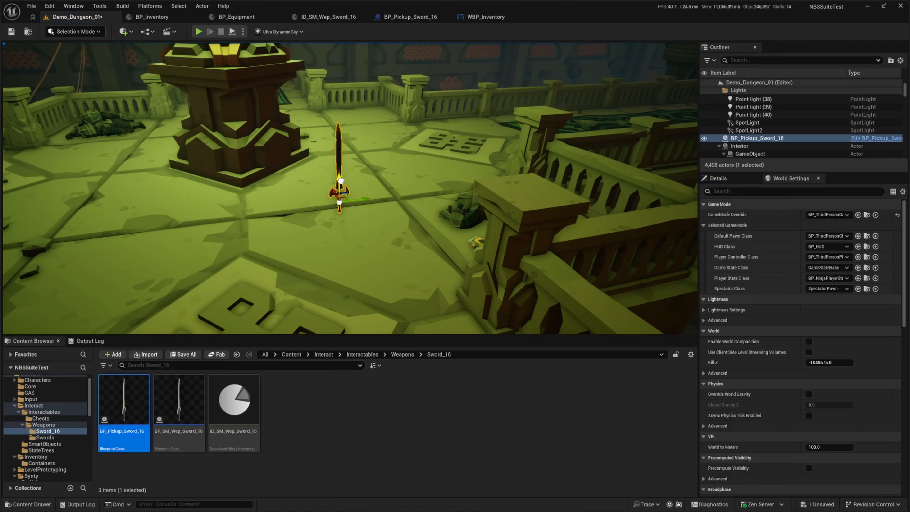
pyautogui.moveTo(355, 201)
pyautogui.mouseDown(button='right')
pyautogui.moveTo(340, 200)
pyautogui.moveTo(365, 201)
pyautogui.mouseUp(button='right')
pyautogui.doubleClick(234, 399)
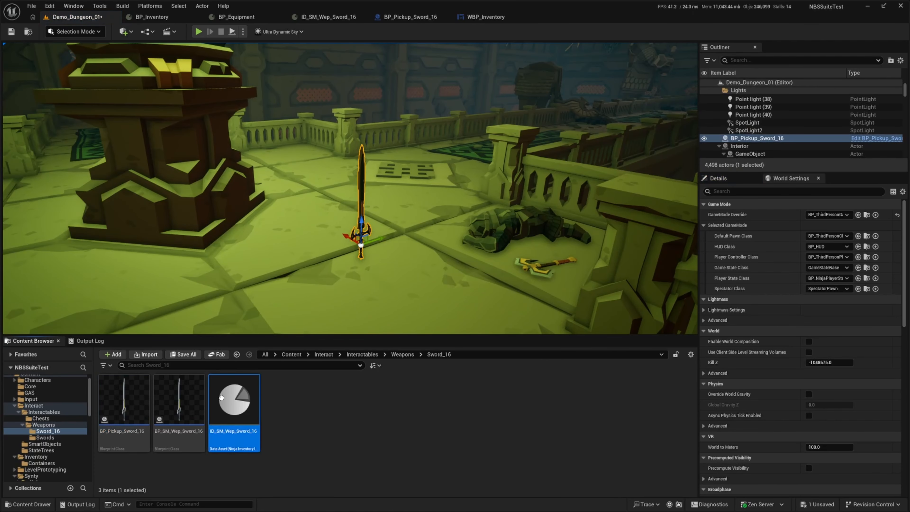
pyautogui.click(61, 17)
# - Play-test the level: pick up the sword, open the inventory, move the sword to the drop area, and stop the session
pyautogui.hotkey('alt', 'p')
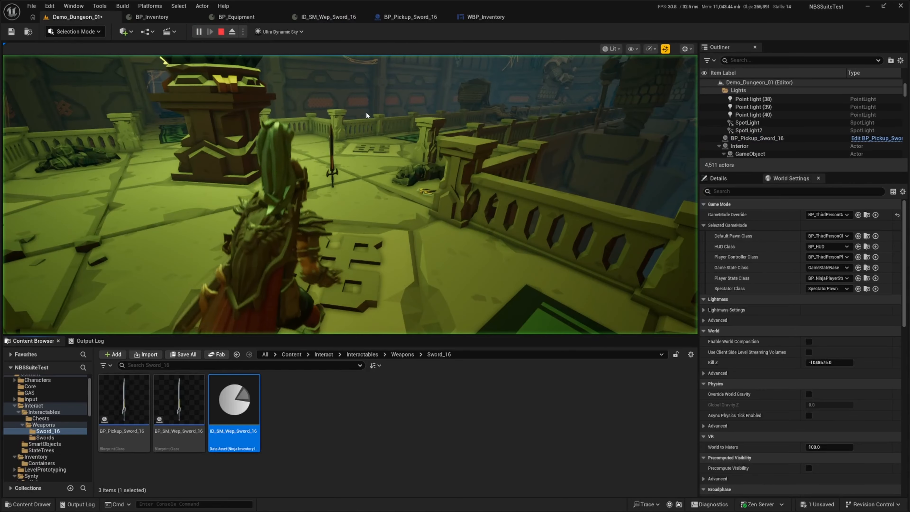
pyautogui.press('i')
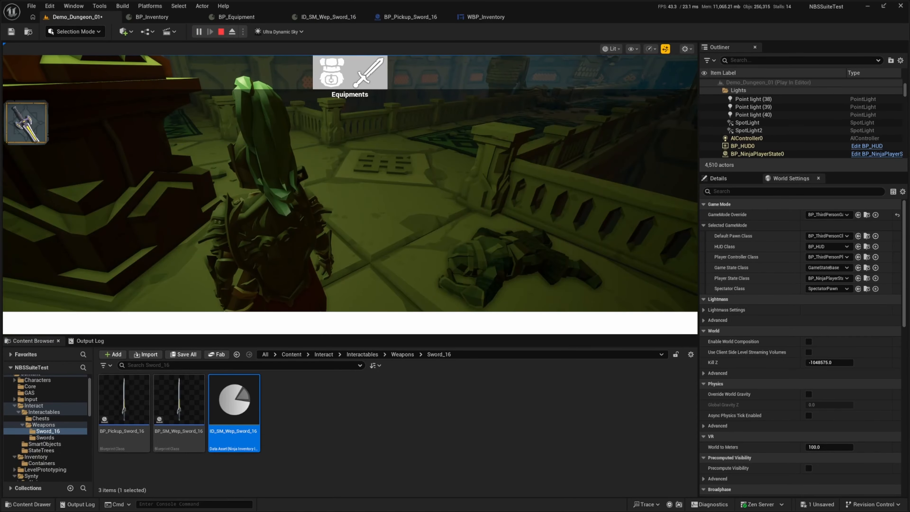
pyautogui.moveTo(238, 94); pyautogui.dragTo(232, 312)
pyautogui.press('i')
pyautogui.press('a')
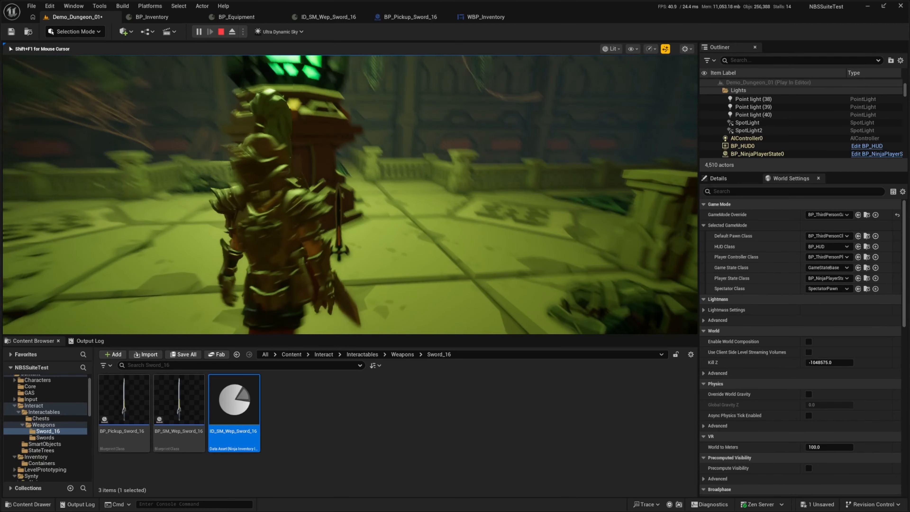
pyautogui.press('s')
pyautogui.press('Escape')
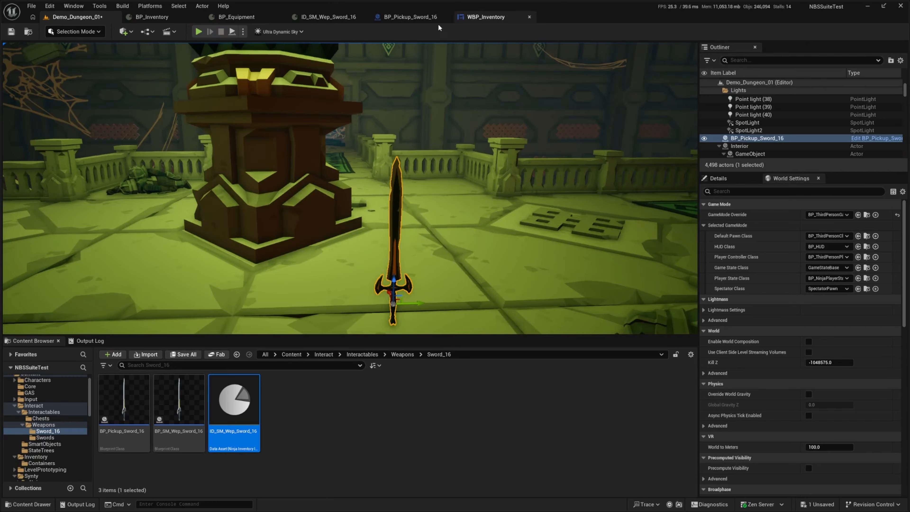
# - Replace the Inventory.Equipment gameplay tag of the ID_SM_Wep_Sword_16 data asset with Inventory.Item and save the asset
pyautogui.doubleClick(234, 401)
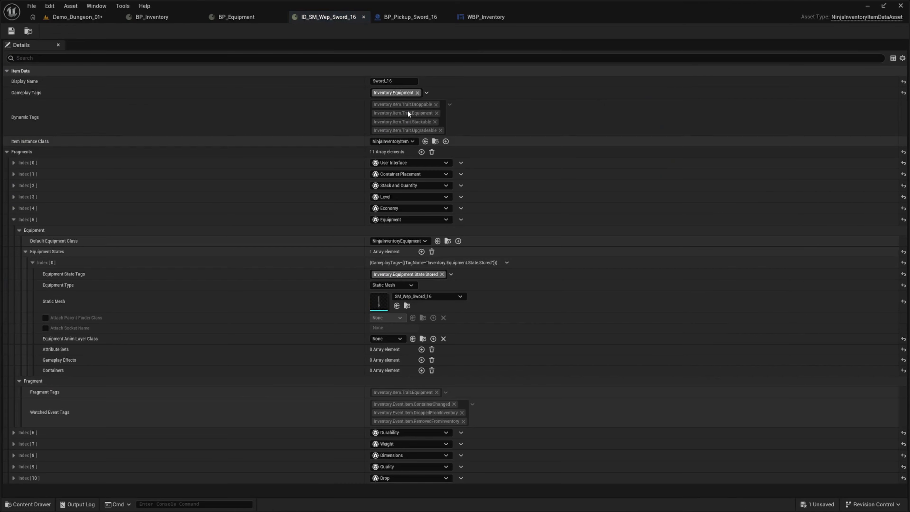
pyautogui.click(398, 94)
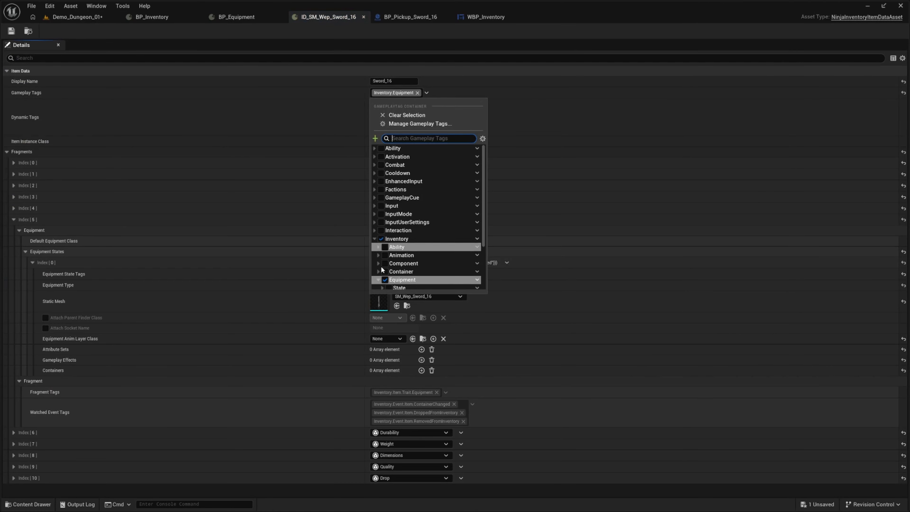
pyautogui.click(385, 281)
pyautogui.scroll(-2, 386, 272)
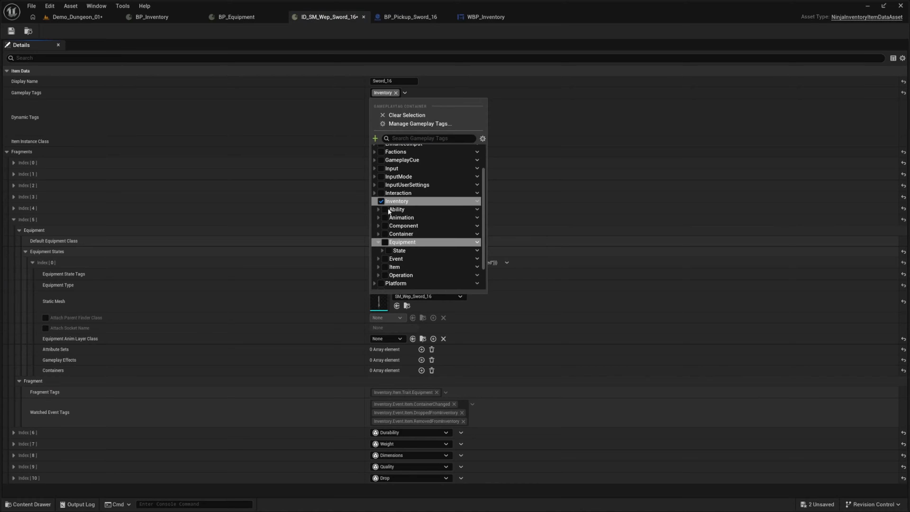
pyautogui.scroll(-1, 389, 253)
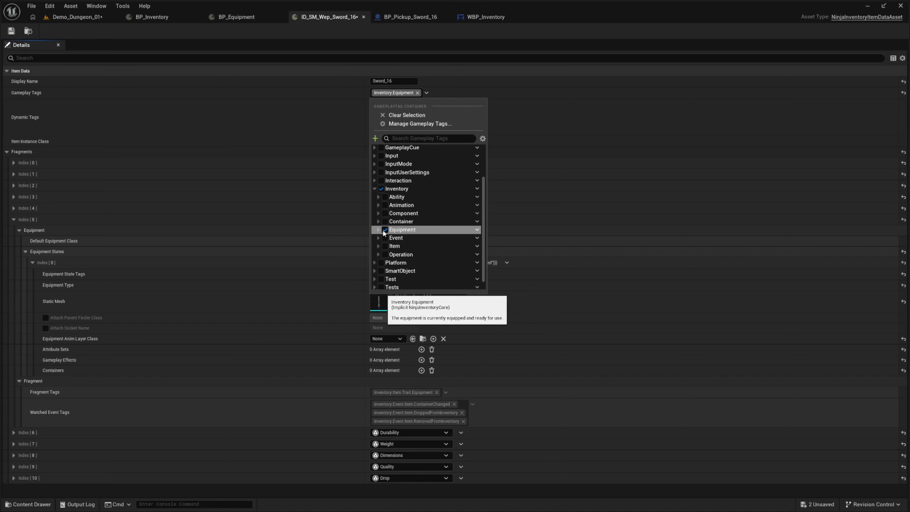
pyautogui.click(378, 230)
pyautogui.click(314, 56)
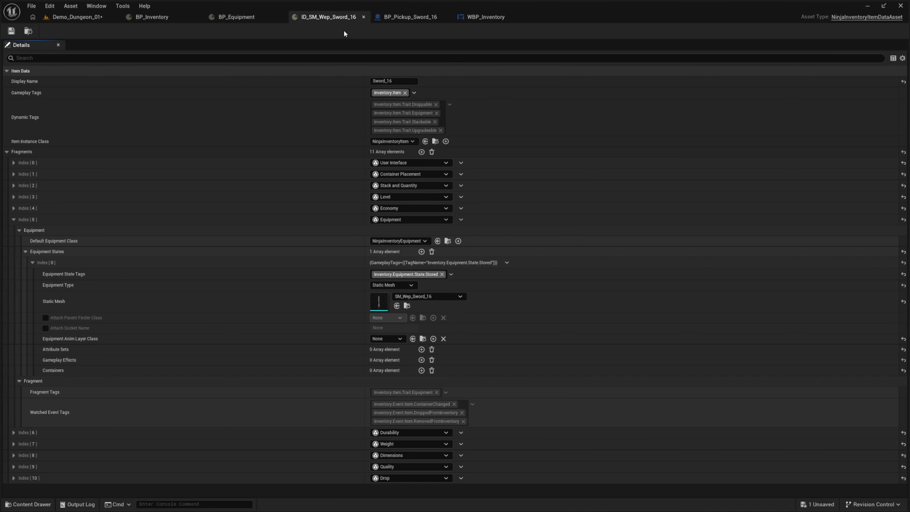
# - Play-test the level again: pick up the sword, switch between backpack and equipment views, move the sword to the drop area, and close the inventory
pyautogui.click(76, 17)
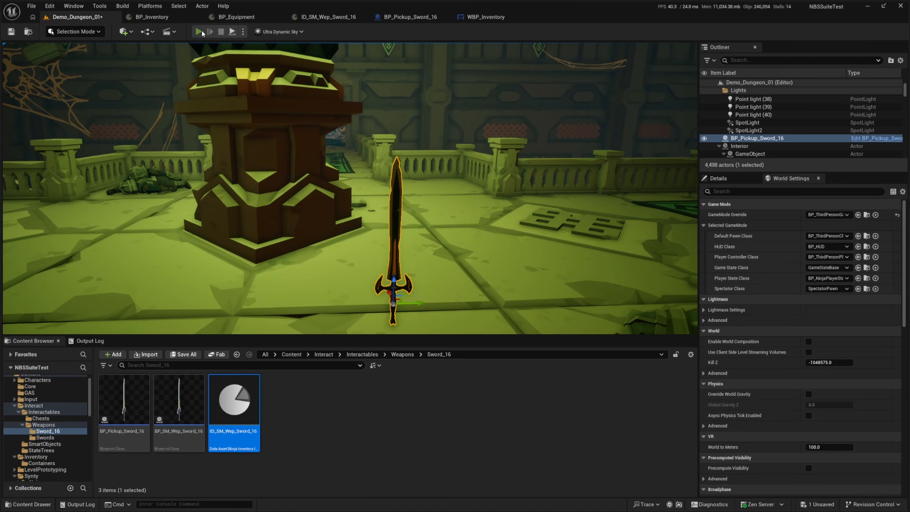
pyautogui.click(198, 32)
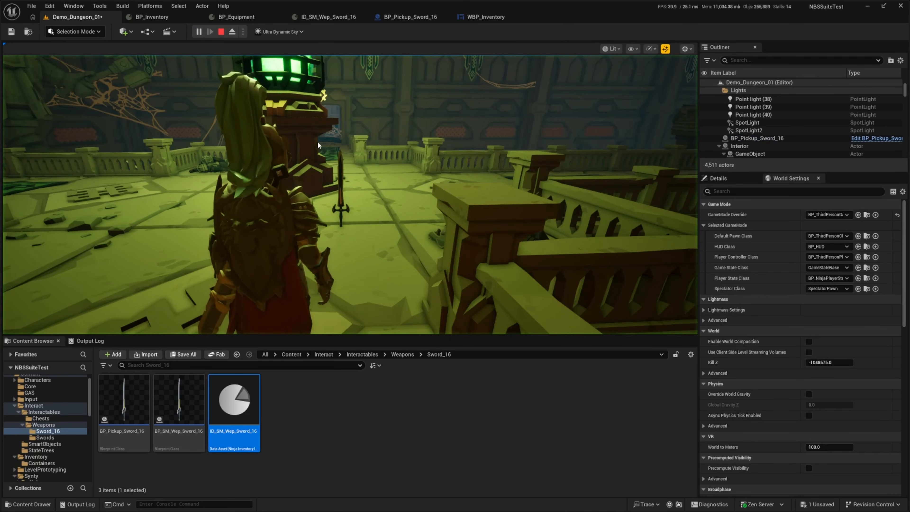
pyautogui.press('i')
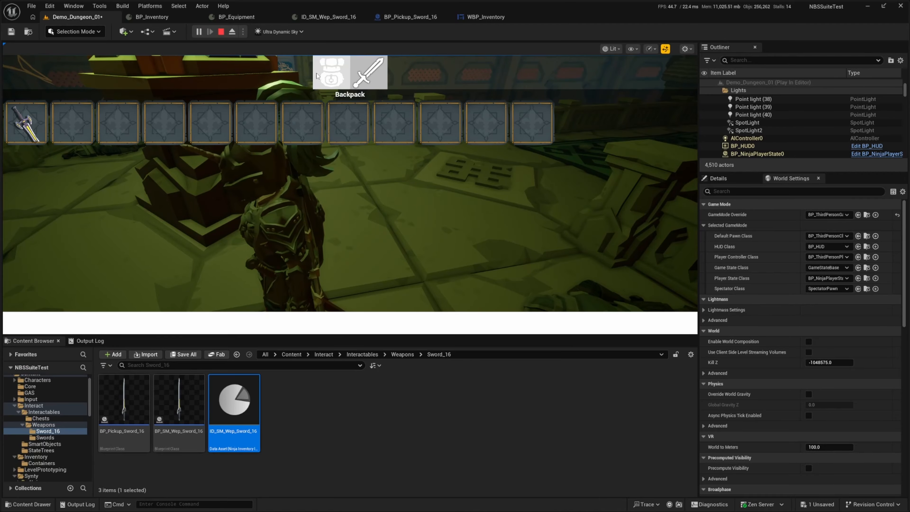
pyautogui.click(352, 81)
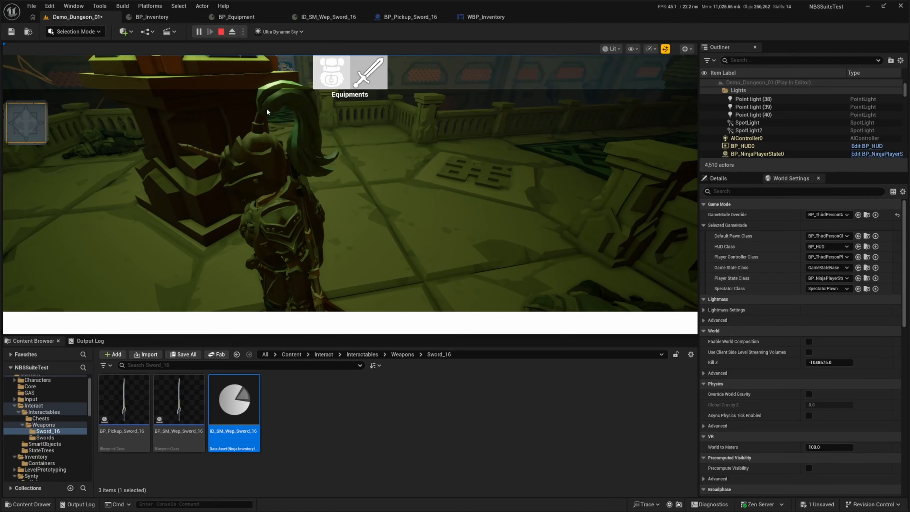
pyautogui.click(317, 88)
pyautogui.moveTo(18, 127); pyautogui.dragTo(241, 333)
pyautogui.press('i')
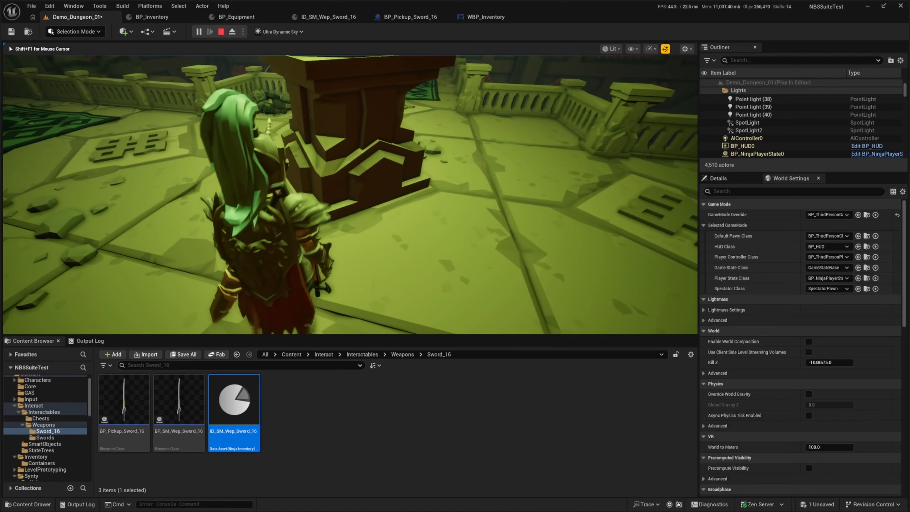